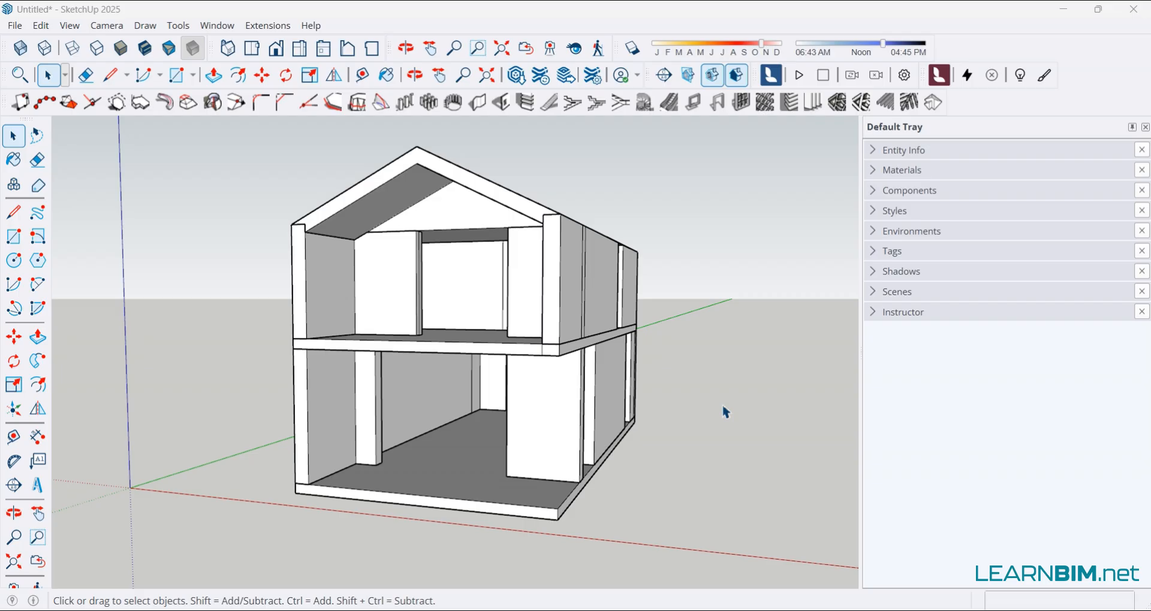
Open the material library with the Paint Bucket and bring up its list of material collections
click(386, 77)
click(386, 77)
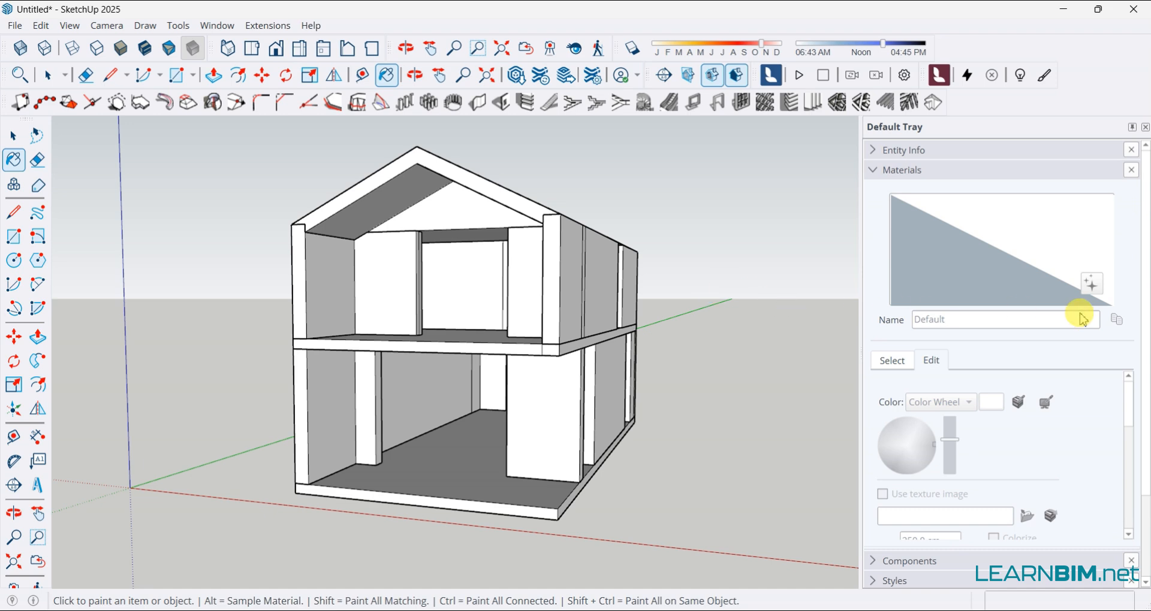
click(896, 367)
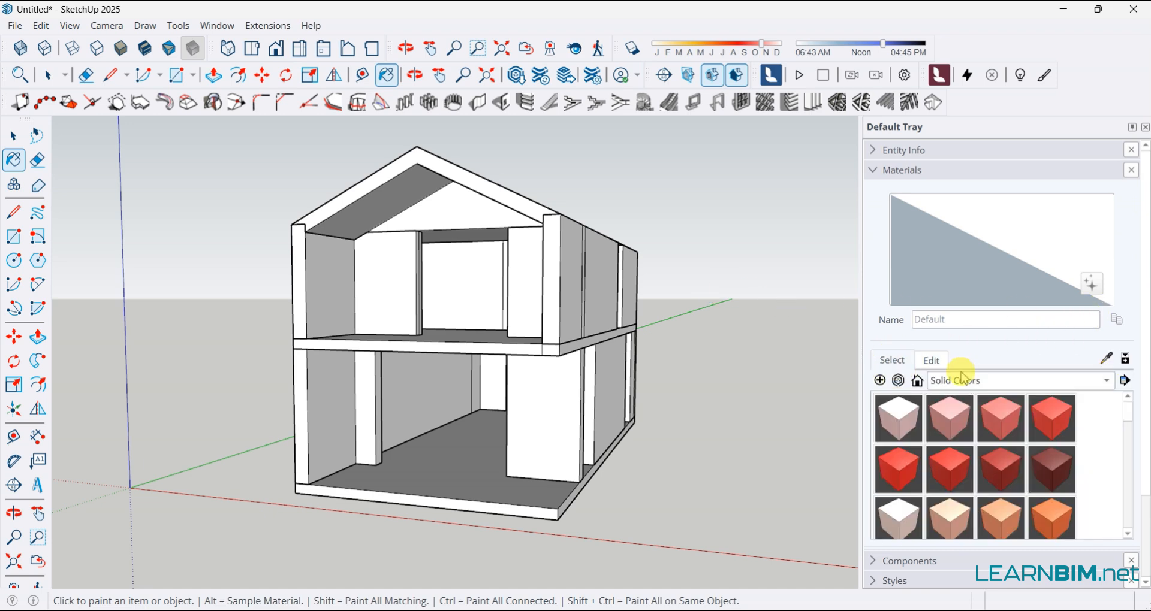
click(979, 383)
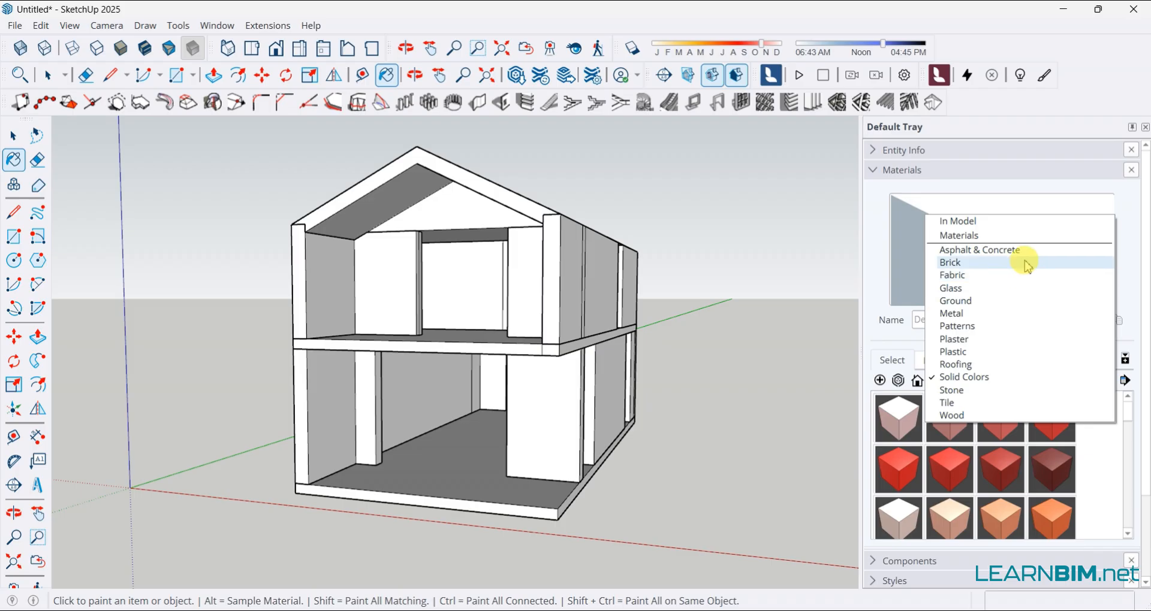
click(18, 135)
Open the ground-floor slab for editing
middle_drag(627, 416, 585, 437)
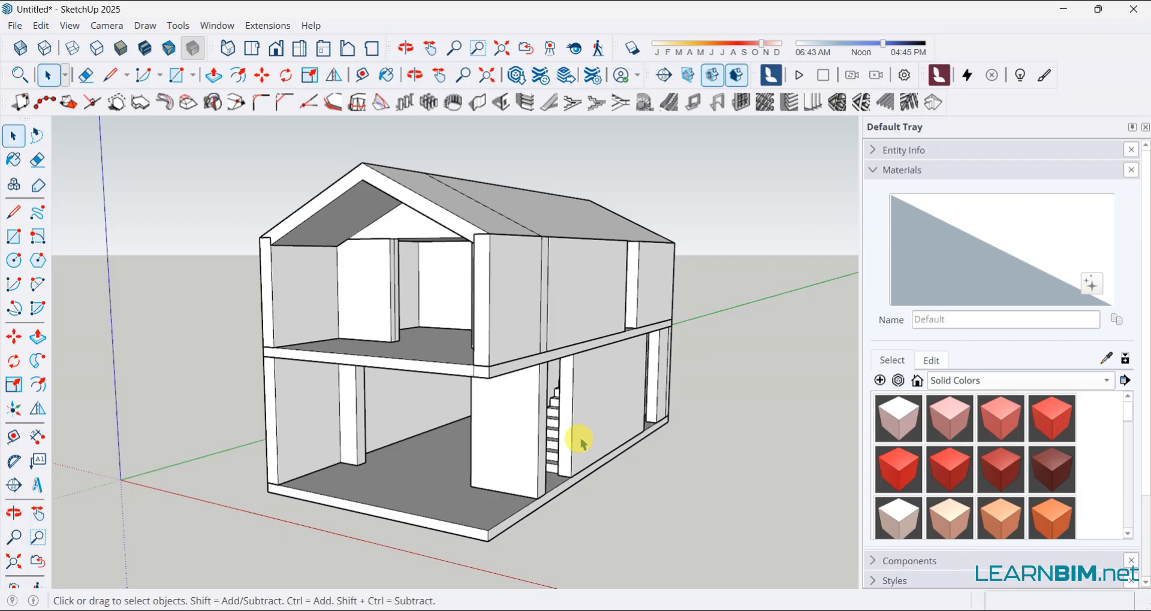
scroll(372, 506, up, 4)
middle_drag(372, 505, 447, 488)
click(451, 497)
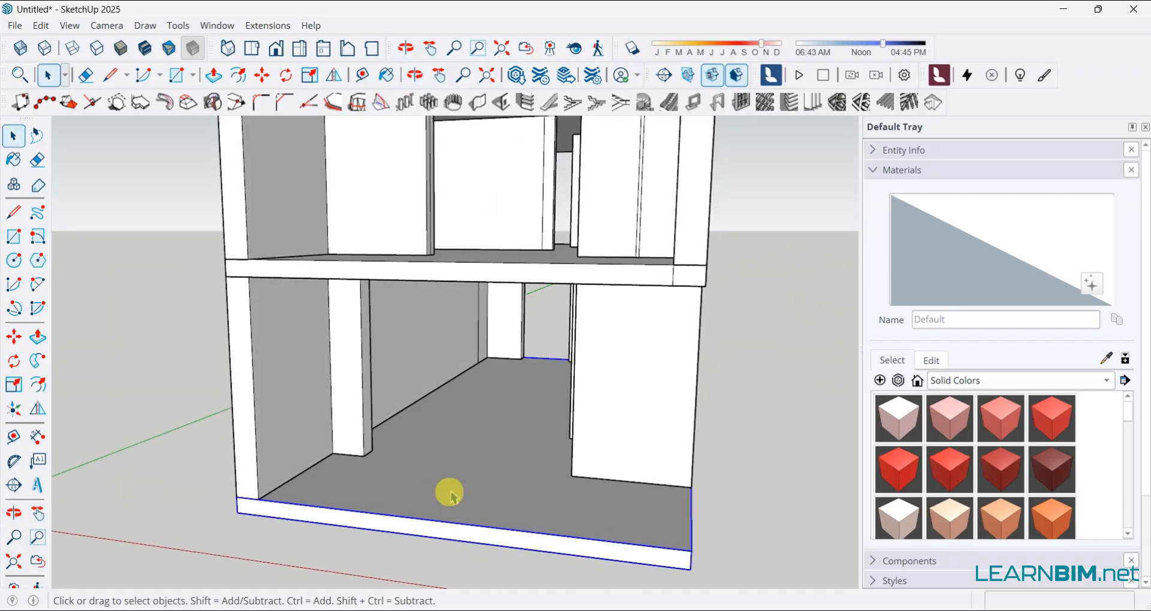
double_click(451, 492)
middle_drag(602, 510, 676, 552)
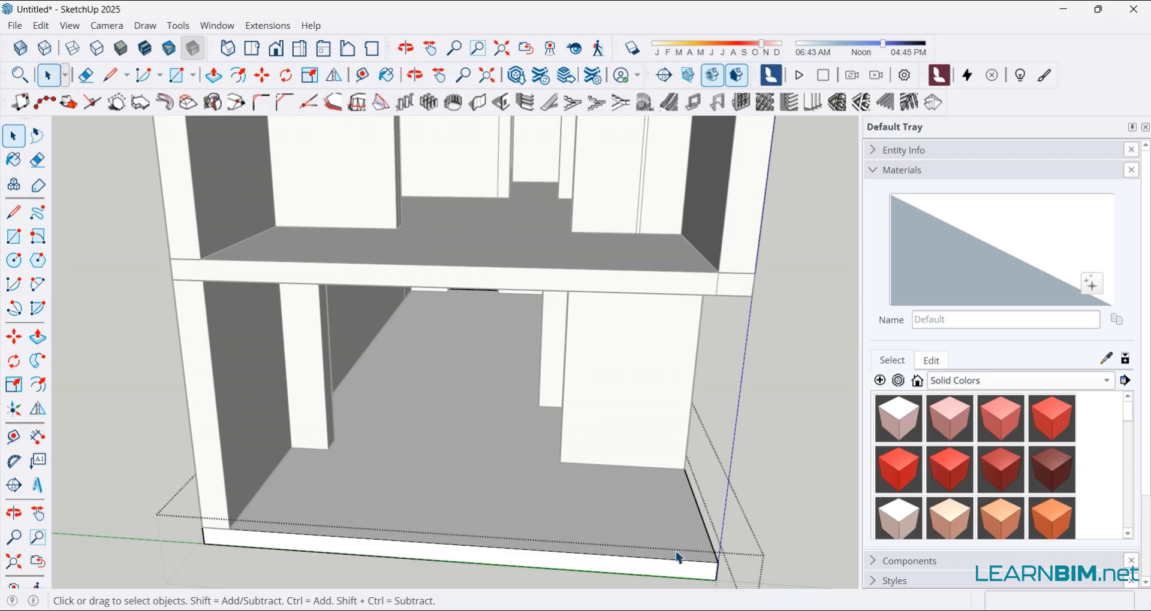
Draw a rectangle of about 495 by 198 cm over the front terrace part of the ground-floor slab
click(176, 74)
click(293, 446)
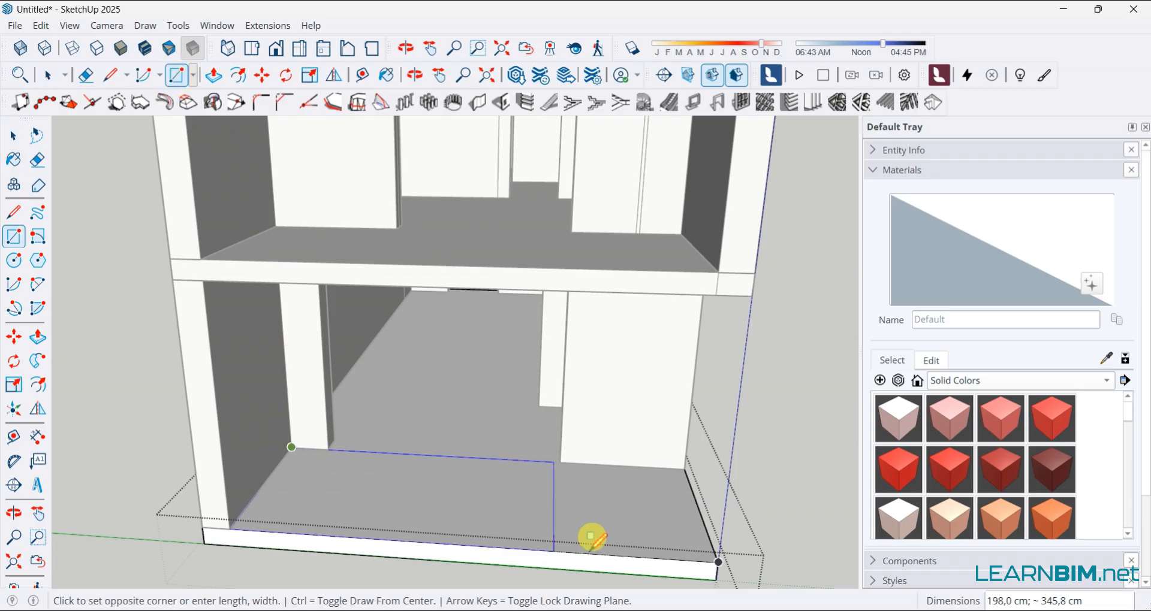
click(716, 555)
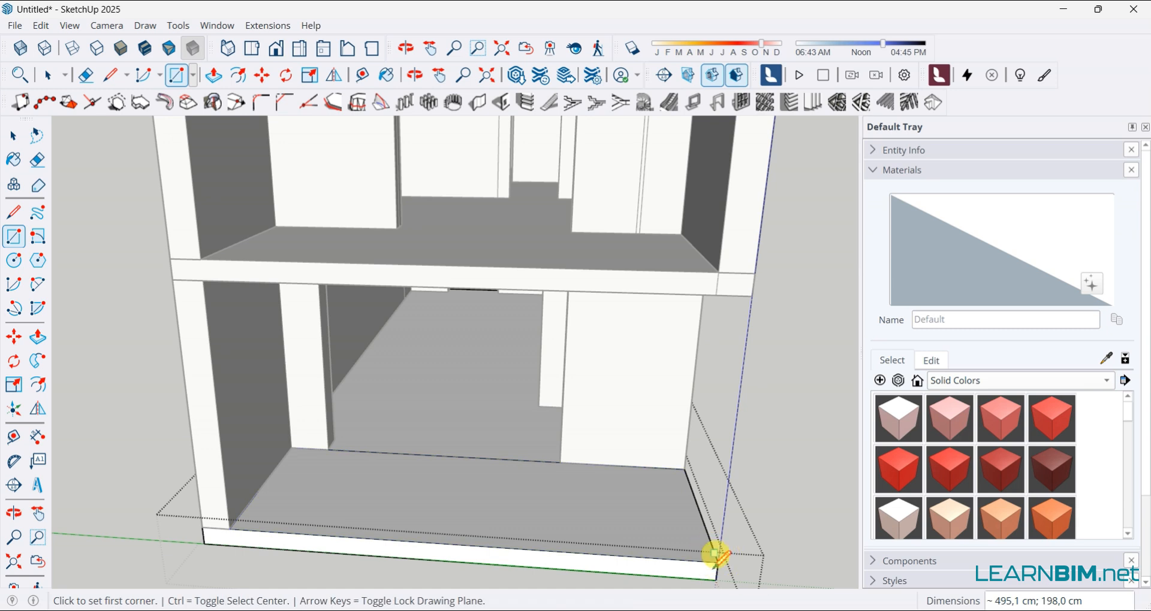
click(13, 136)
Paint the front terrace surface with Asphalt_02_1K from the Asphalt & Concrete collection
click(950, 433)
click(962, 383)
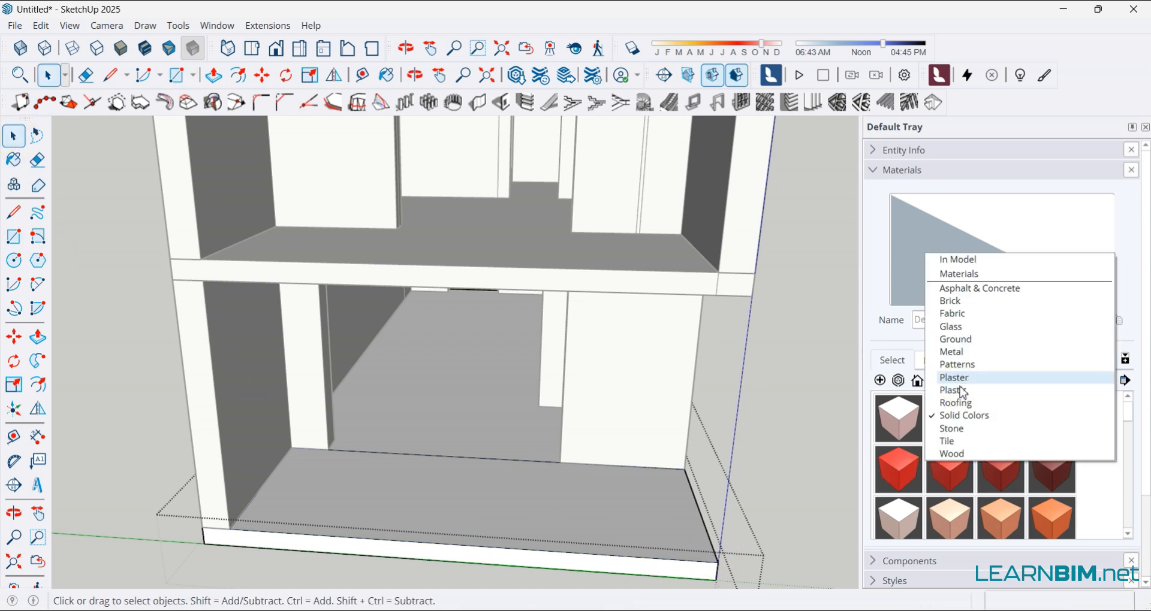
click(992, 290)
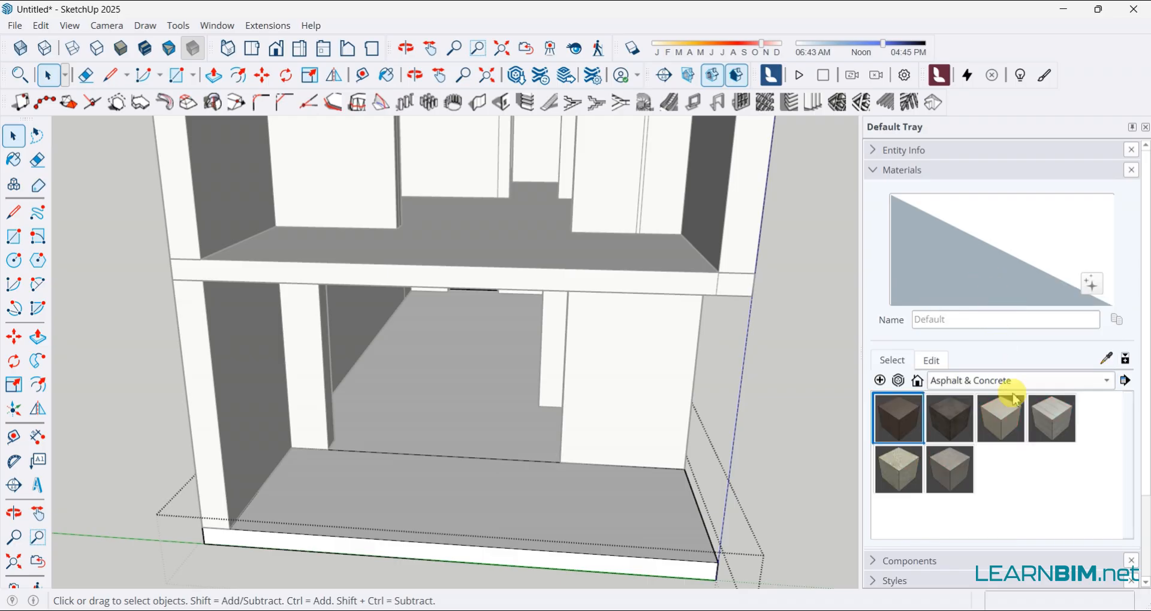
click(1042, 416)
click(953, 417)
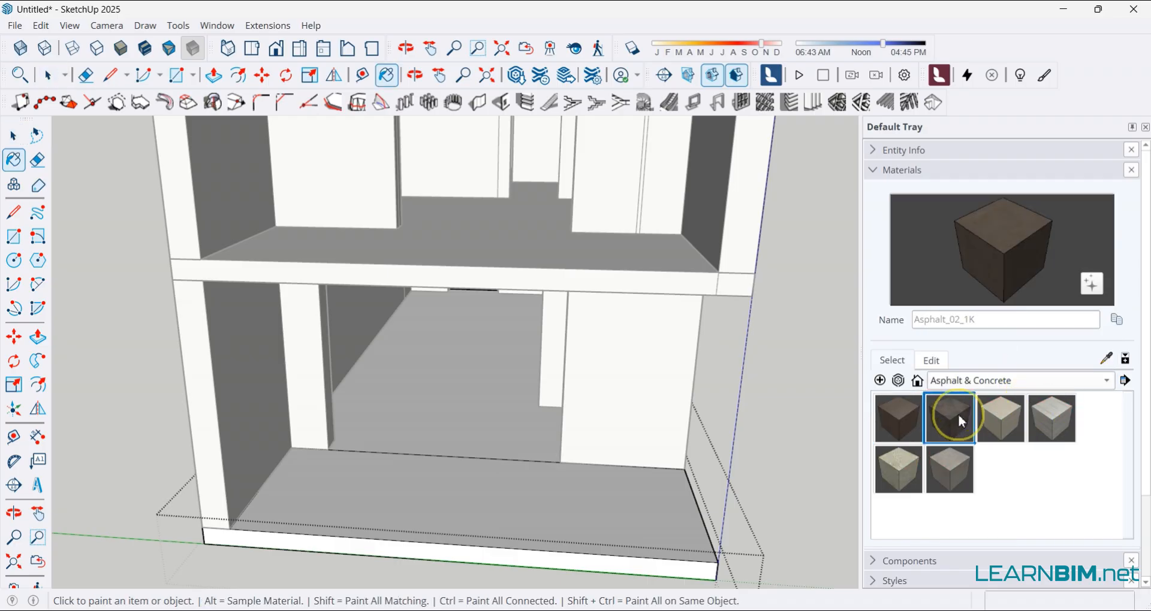
click(621, 478)
Paint the interior ground floor behind the terrace with Wood_Veneer_15_1K from the Wood collection
mouse_move(620, 478)
middle_down()
mouse_move(561, 477)
mouse_move(521, 442)
mouse_move(634, 472)
middle_up()
middle_click(635, 471)
scroll(696, 464, down, 2)
scroll(230, 214, up, 3)
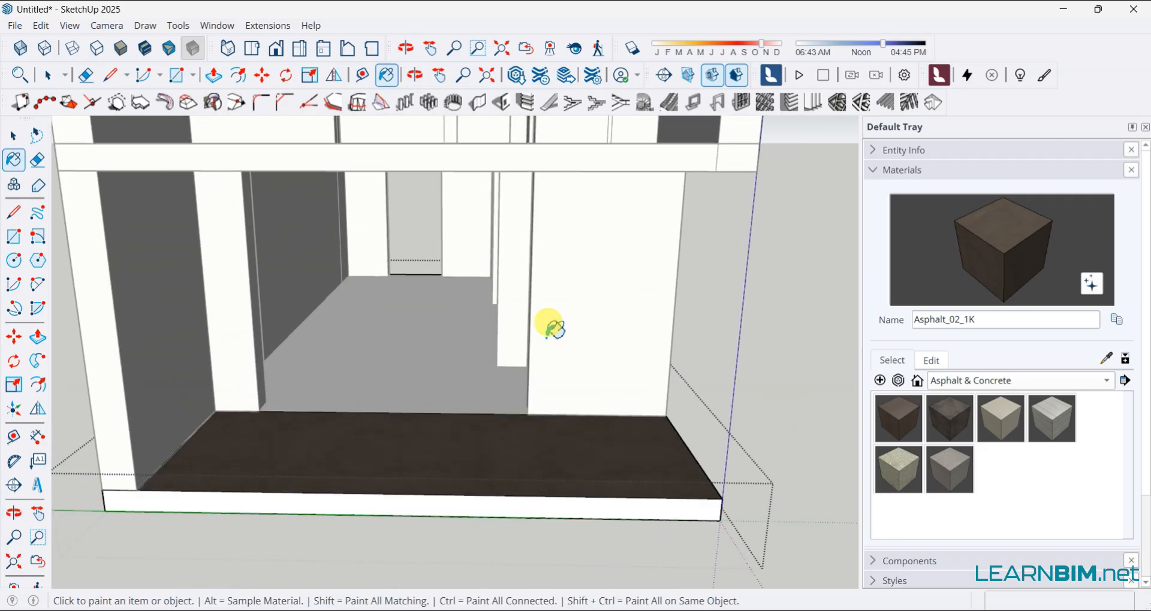
click(942, 389)
click(954, 542)
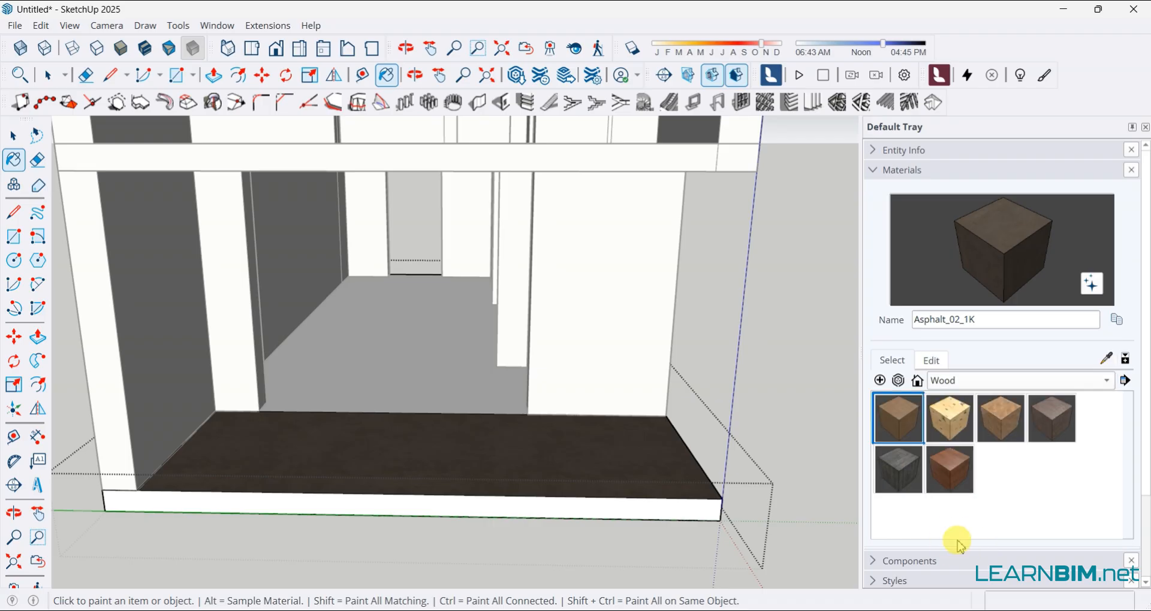
click(952, 488)
click(441, 362)
Lighten the color of the Wood_Veneer_15_1K material slightly
mouse_move(441, 362)
middle_down()
mouse_move(515, 427)
mouse_move(437, 403)
mouse_move(450, 404)
middle_up()
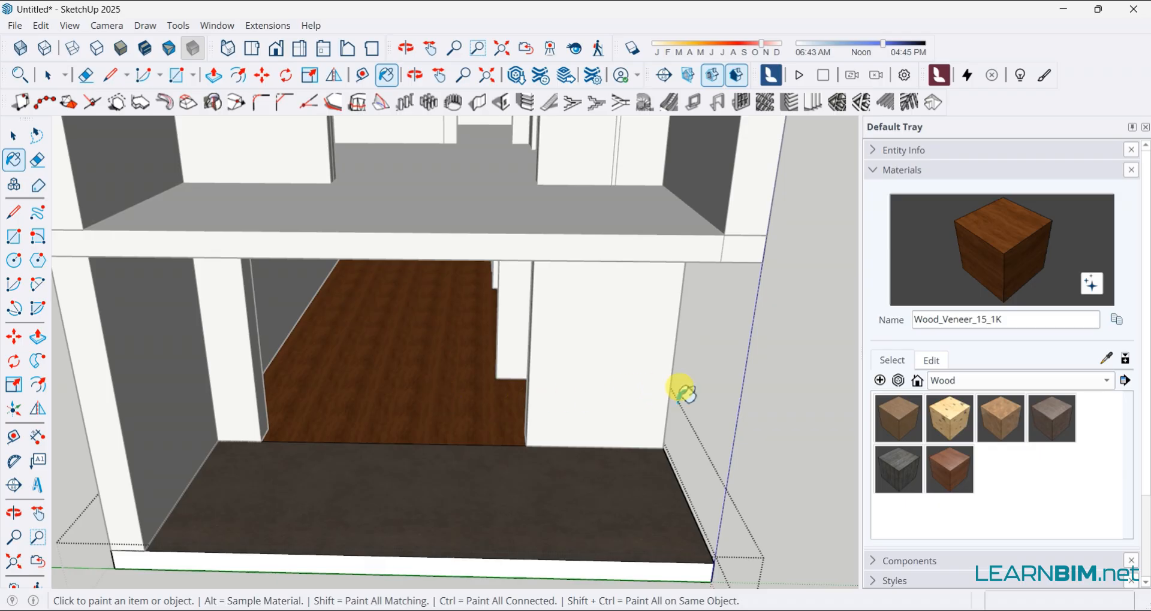
click(931, 362)
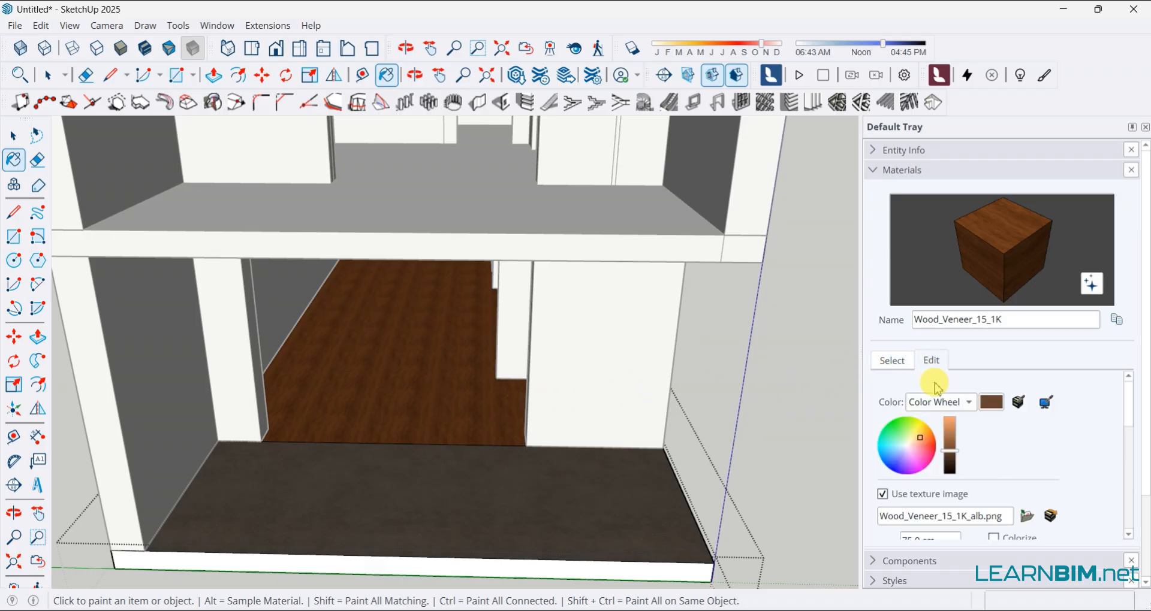
mouse_move(949, 457)
mouse_down()
mouse_move(949, 446)
mouse_move(949, 476)
mouse_move(949, 454)
mouse_up()
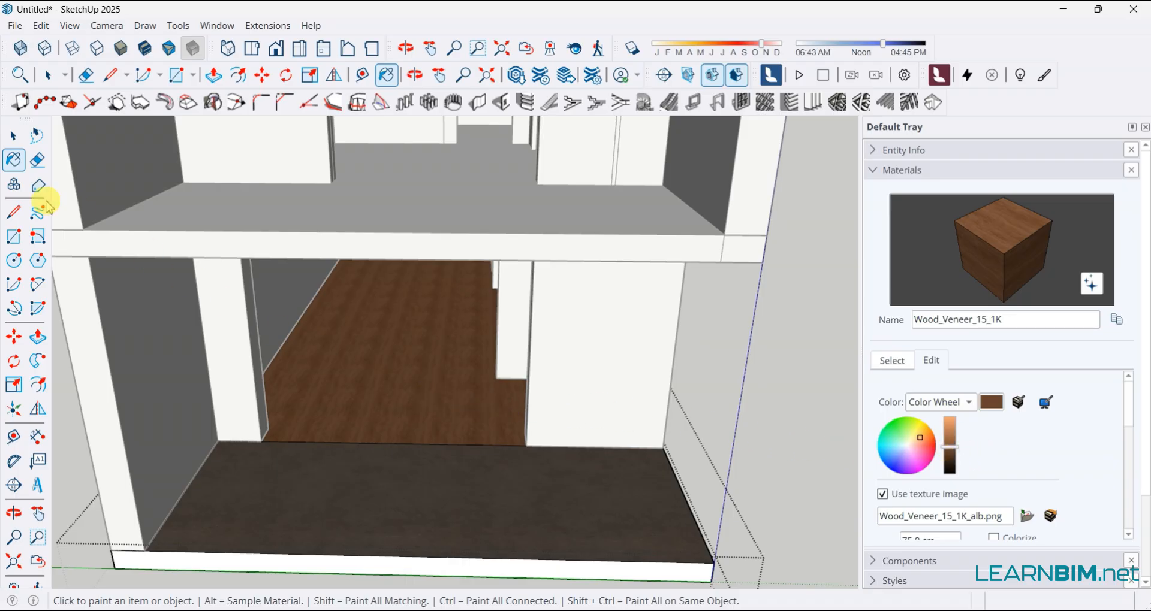
Rotate the wood texture on the interior floor by about 90 degrees so its grain runs across the room
click(13, 136)
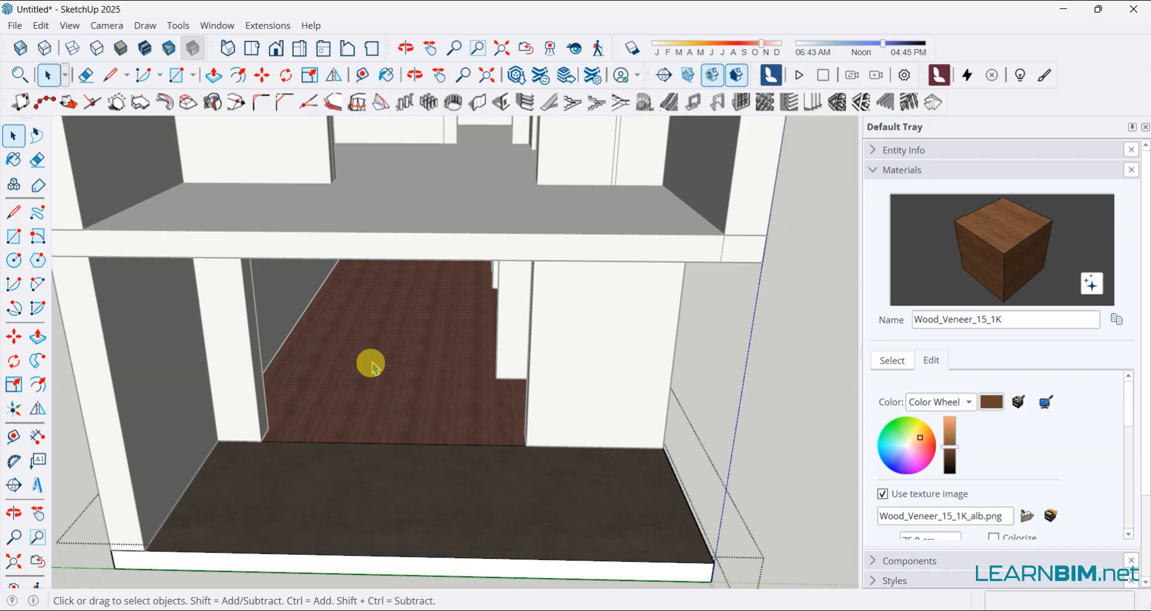
right_click(373, 367)
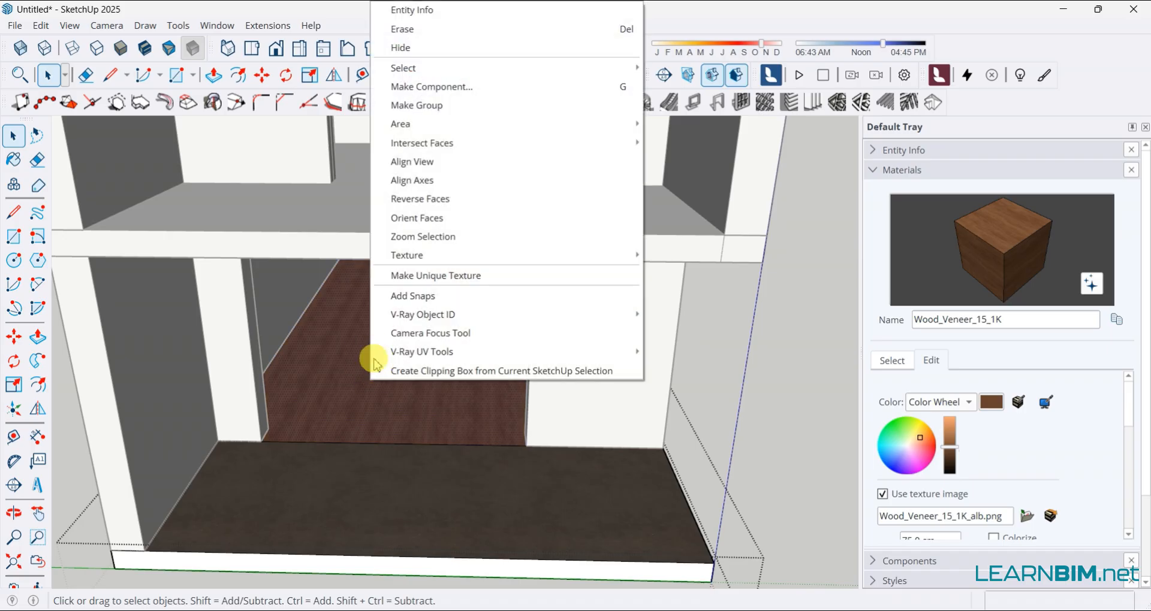
mouse_move(555, 253)
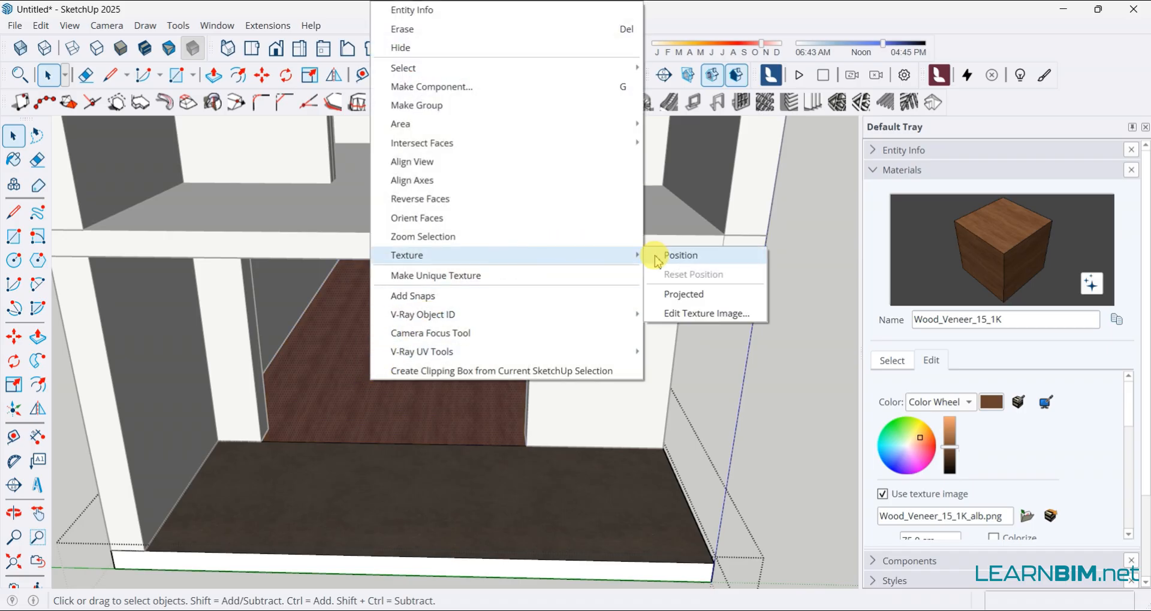
click(660, 256)
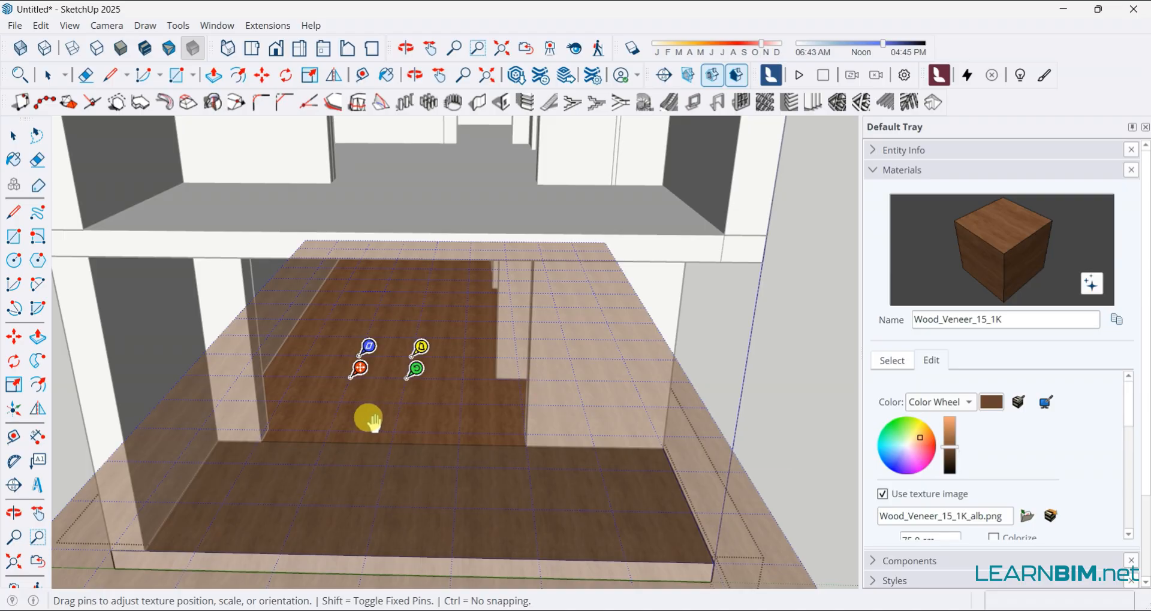
scroll(356, 416, up, 4)
drag(431, 356, 346, 381)
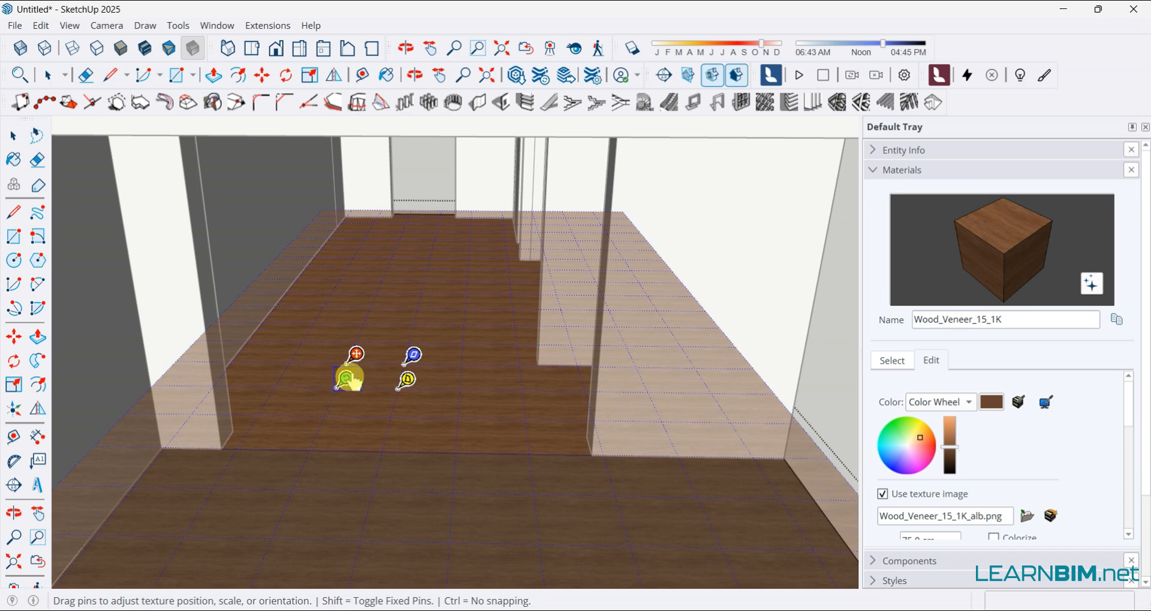
scroll(360, 365, down, 3)
click(14, 135)
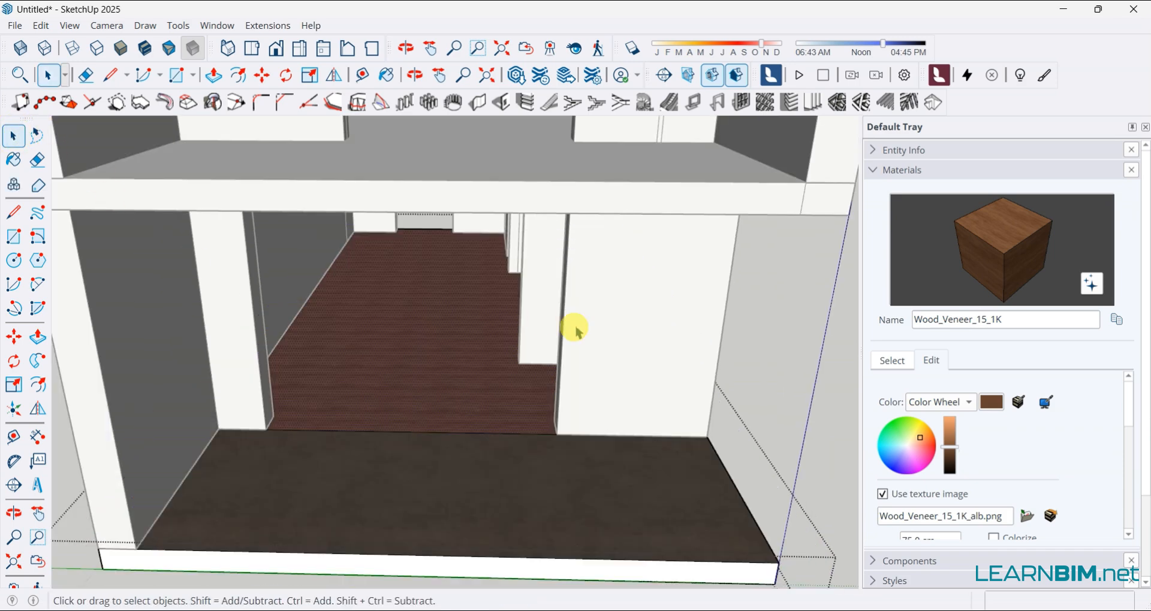
Match the color of the interior floor's wood material to the dark asphalt terrace in the model
middle_drag(742, 381, 462, 398)
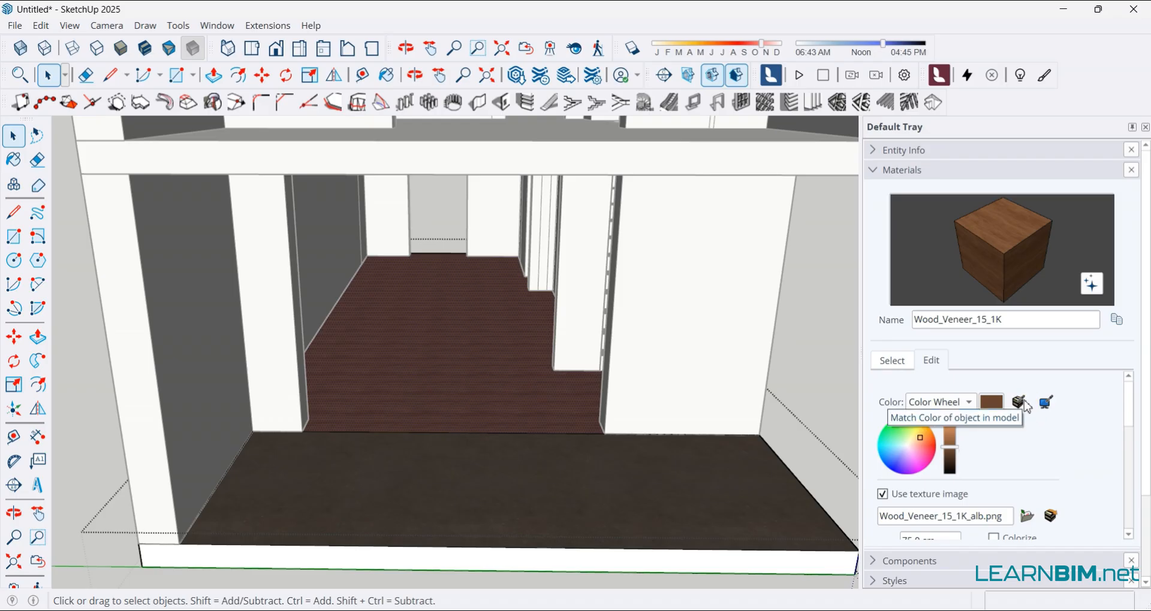
click(1024, 404)
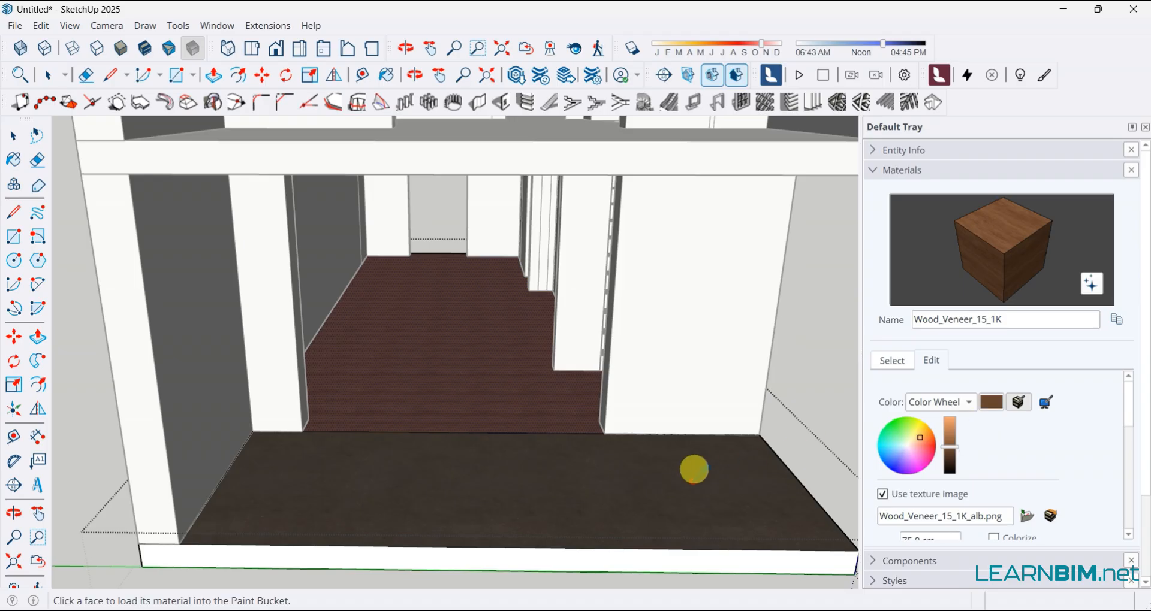
click(645, 479)
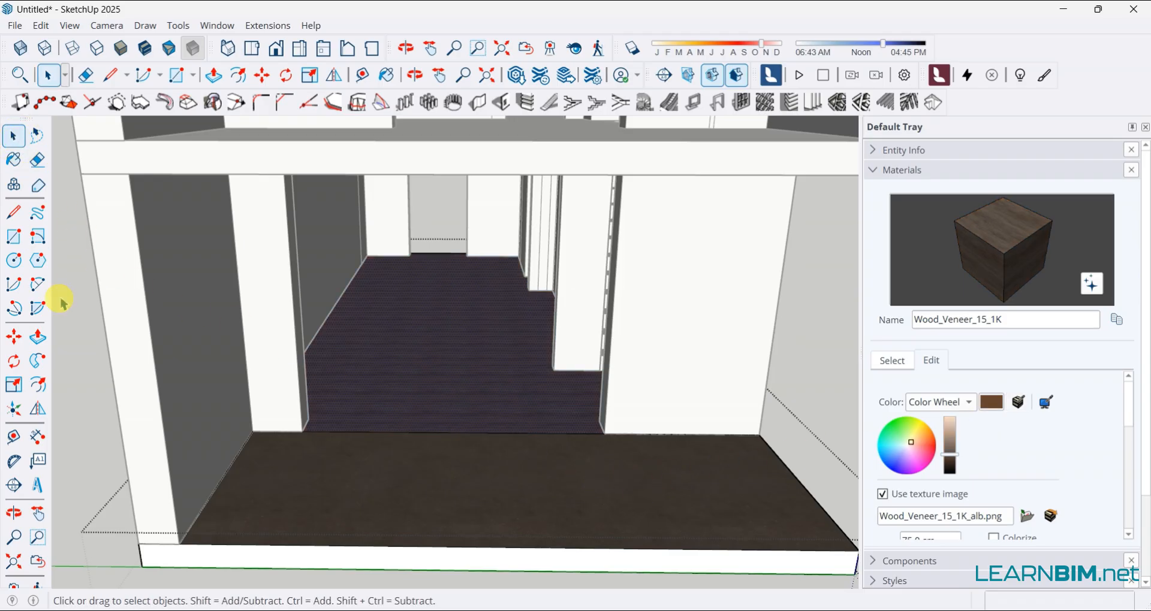
Paint the wide front face of the ground-floor wall with Plywood_08_1K from the Wood collection
scroll(67, 315, up, 2)
scroll(390, 388, up, 3)
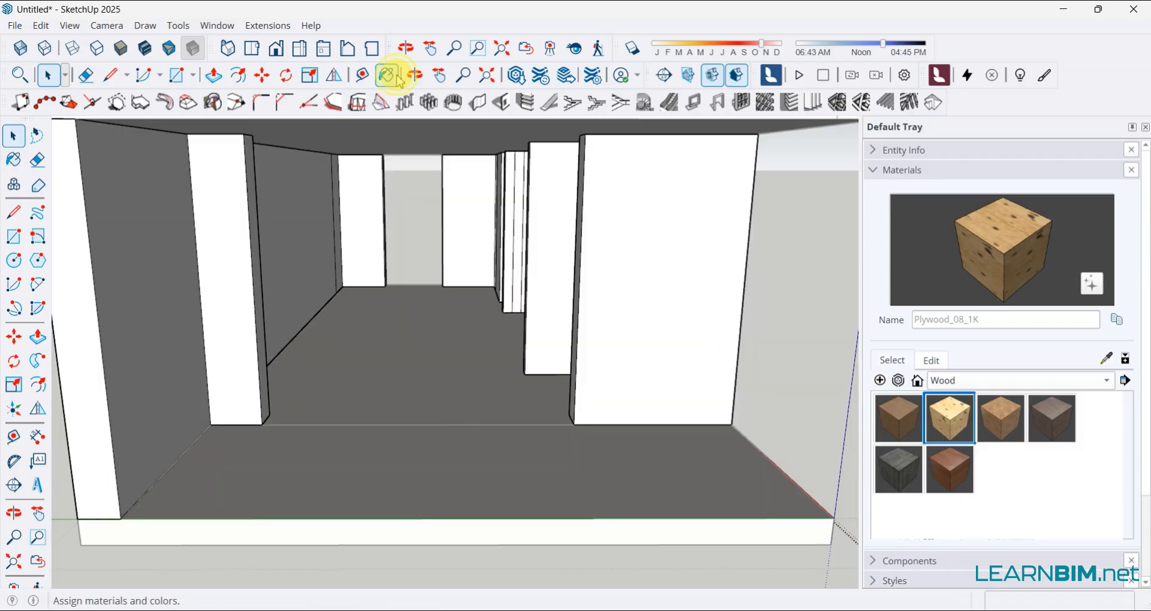
click(386, 74)
click(664, 183)
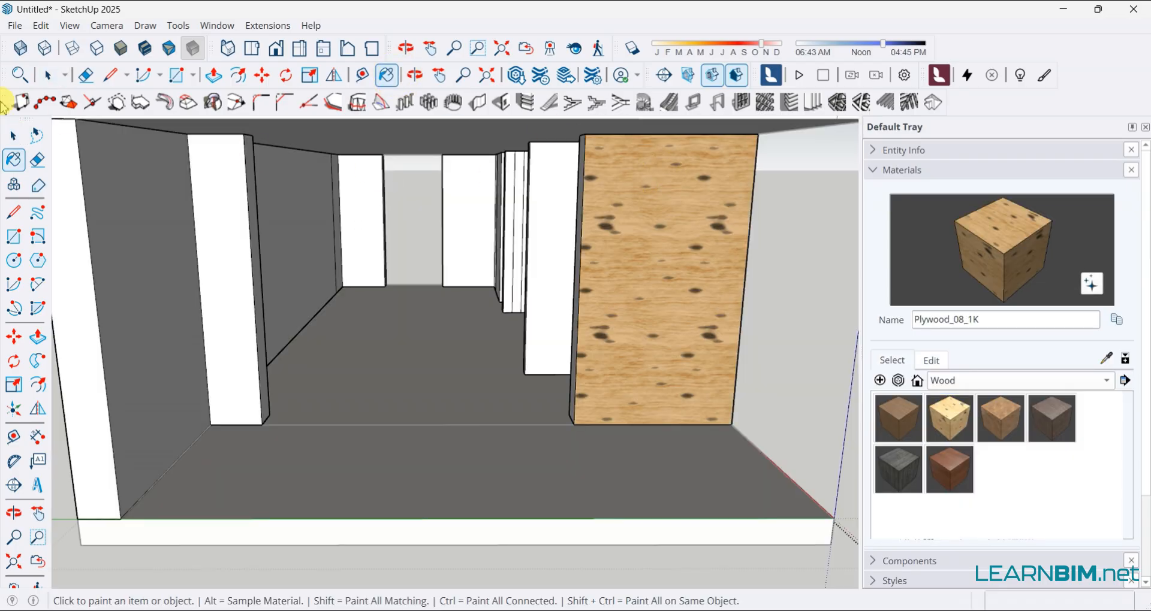
click(13, 136)
Replace the texture image of the Plywood_08_1K wall material with the Kamen tekstura image from the Desktop
click(641, 231)
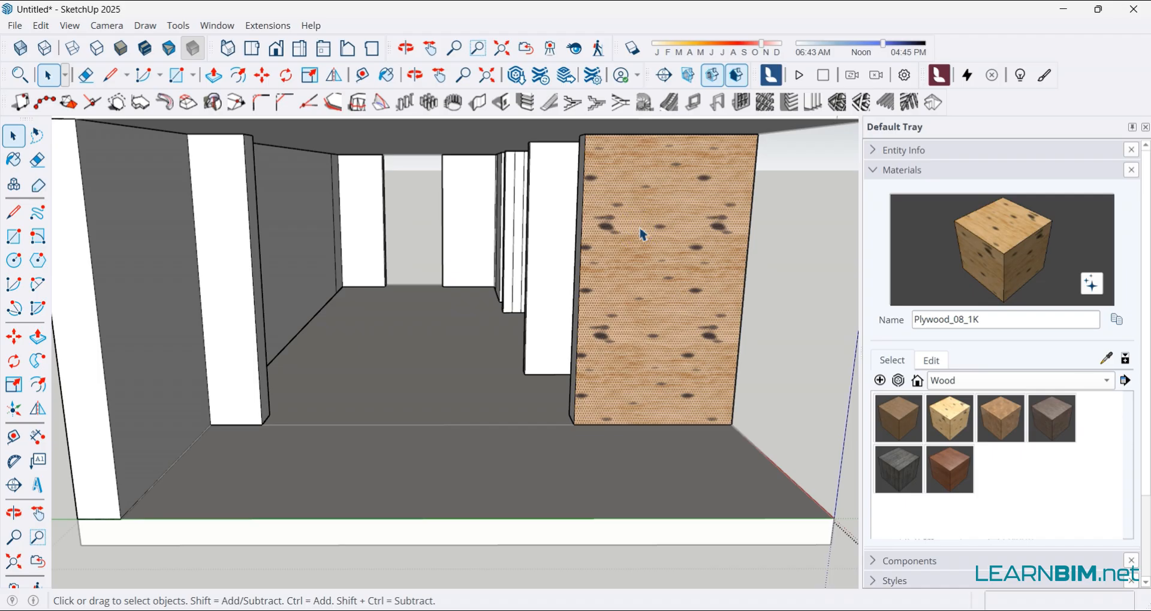
click(928, 363)
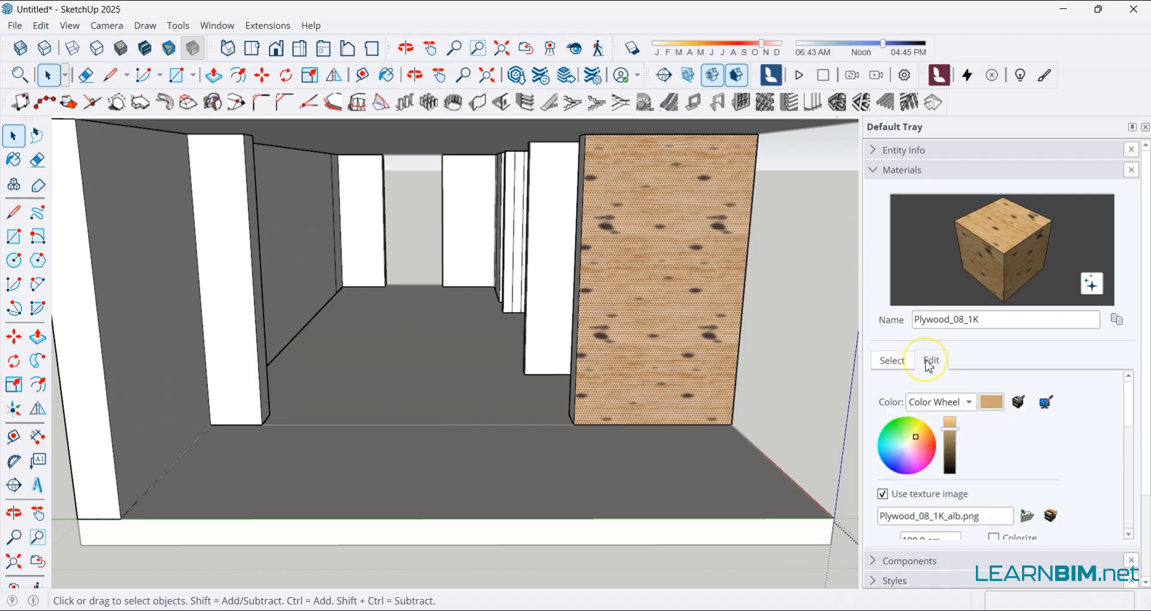
scroll(965, 450, down, 1)
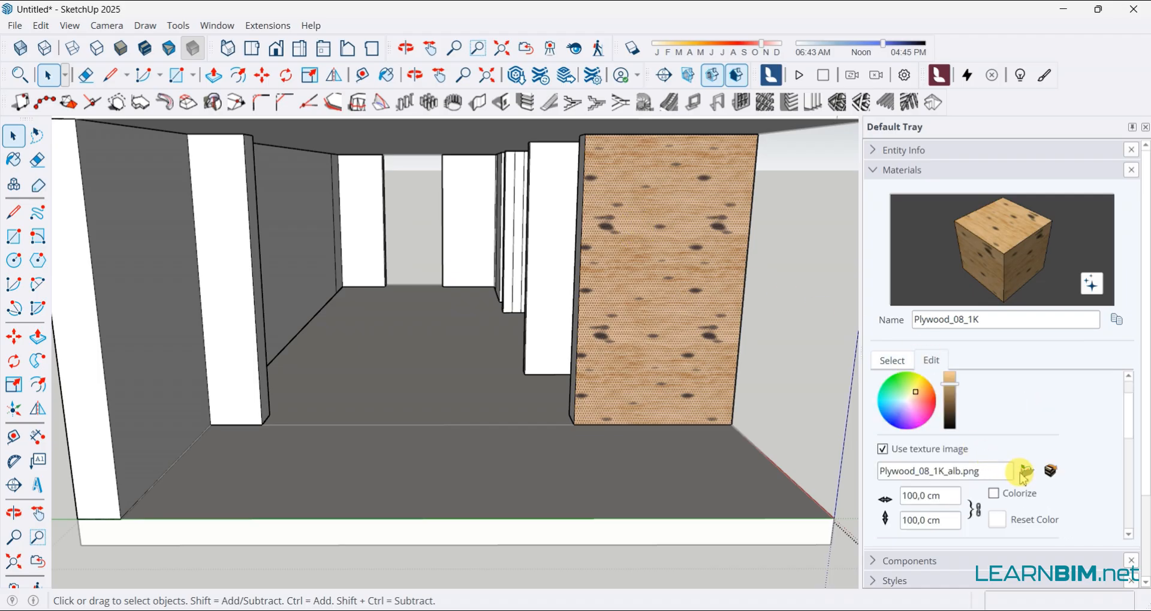
click(1027, 472)
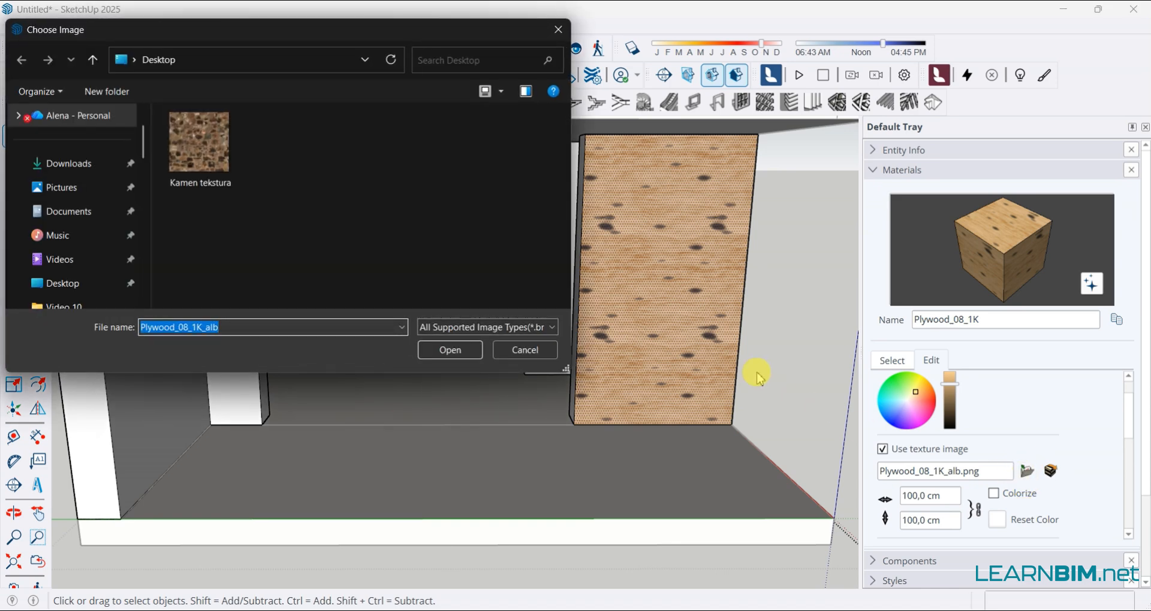
click(203, 144)
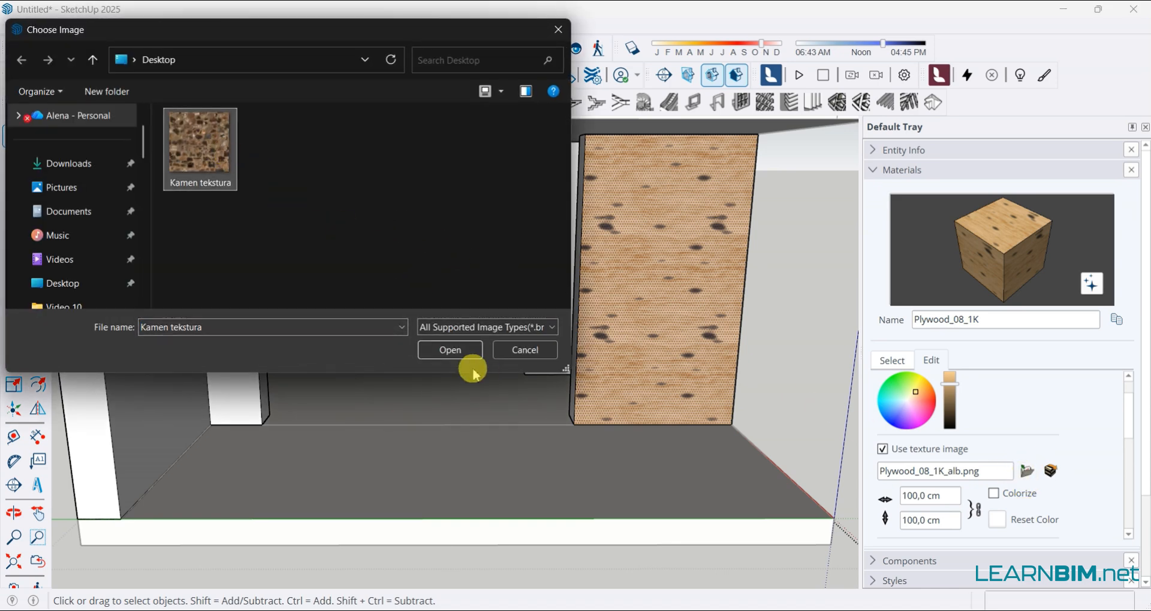
click(463, 352)
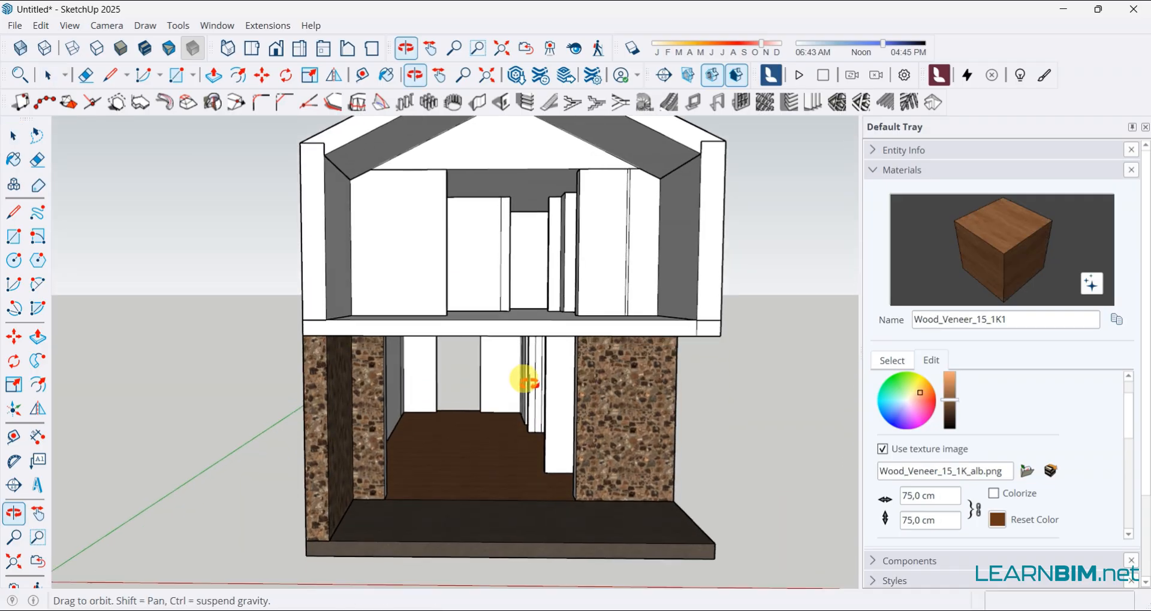
Draw a horizontal dividing line across the outer face of the upper-floor side wall, a short distance below the eave
middle_drag(524, 377, 557, 336)
scroll(722, 278, up, 2)
double_click(726, 282)
middle_drag(391, 326, 482, 325)
click(109, 75)
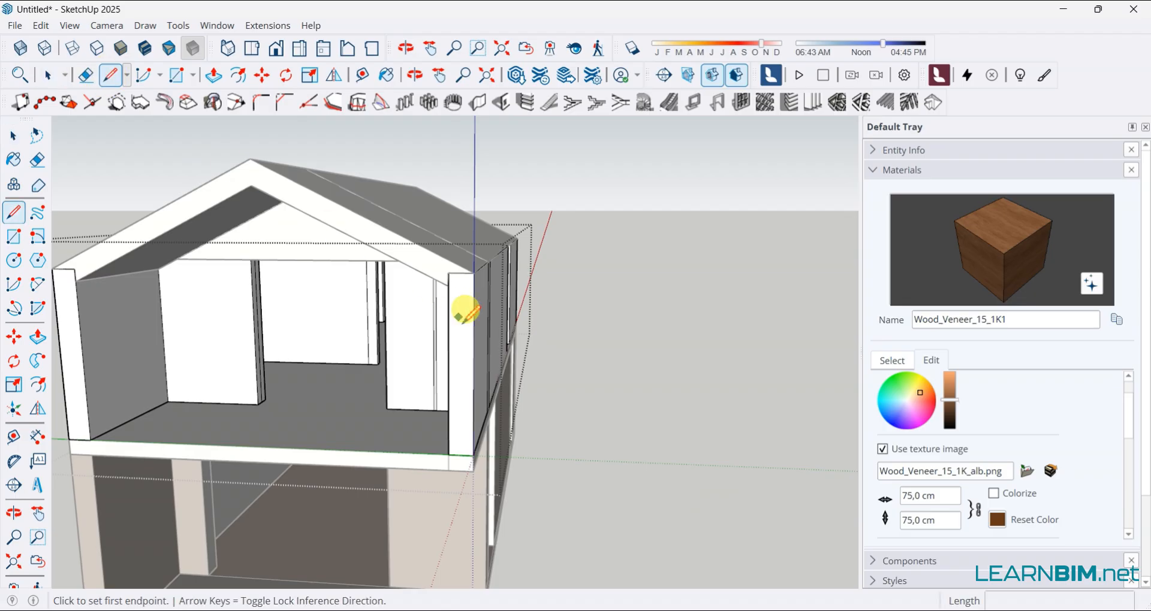
click(466, 309)
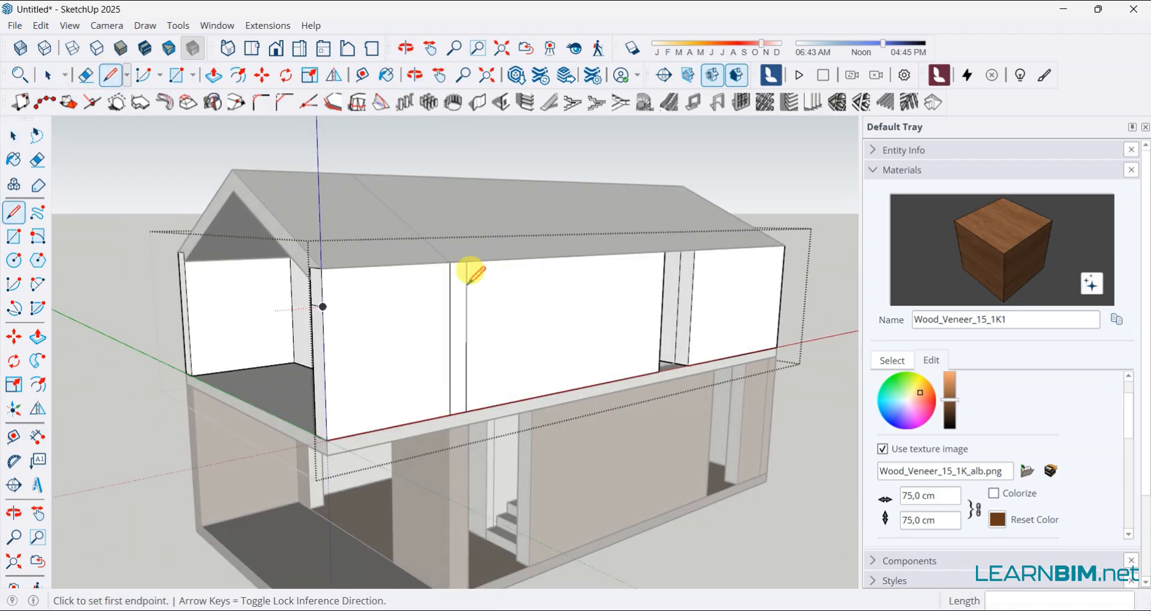
click(664, 279)
click(324, 306)
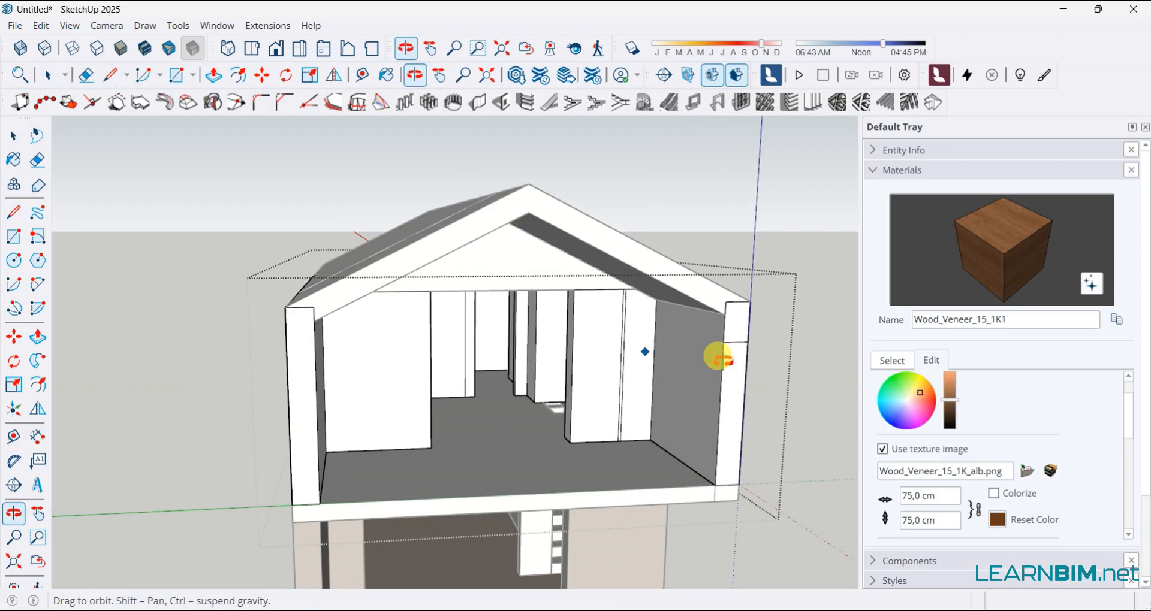
Continue the dividing line below the eave along the opposite side wall of the upper floor, on both sides of its opening
middle_drag(722, 360, 689, 333)
click(726, 337)
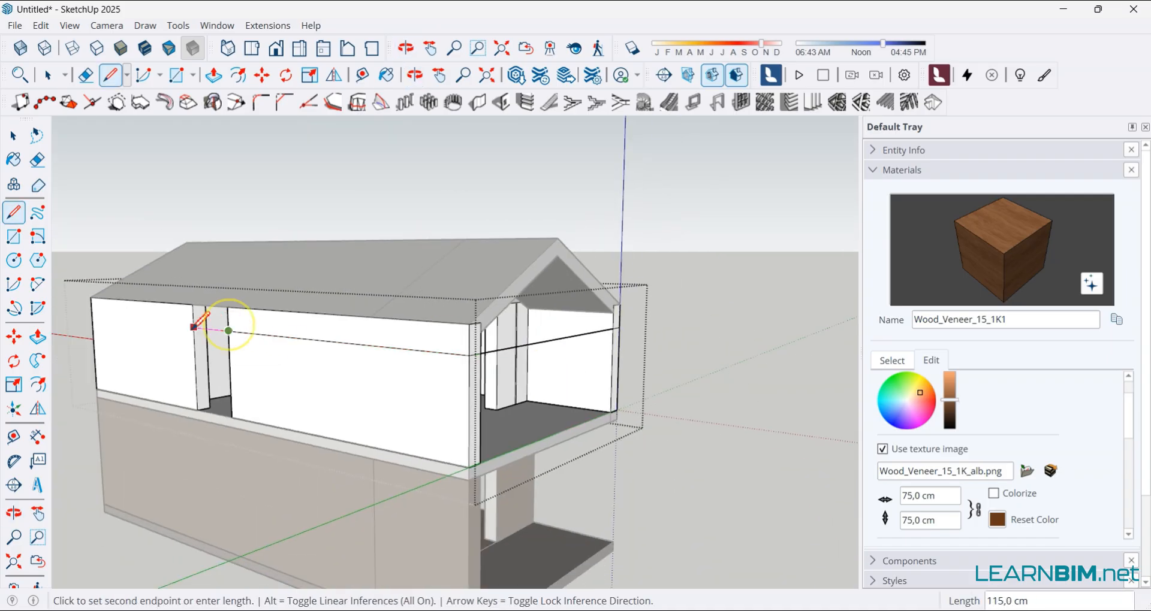
click(93, 318)
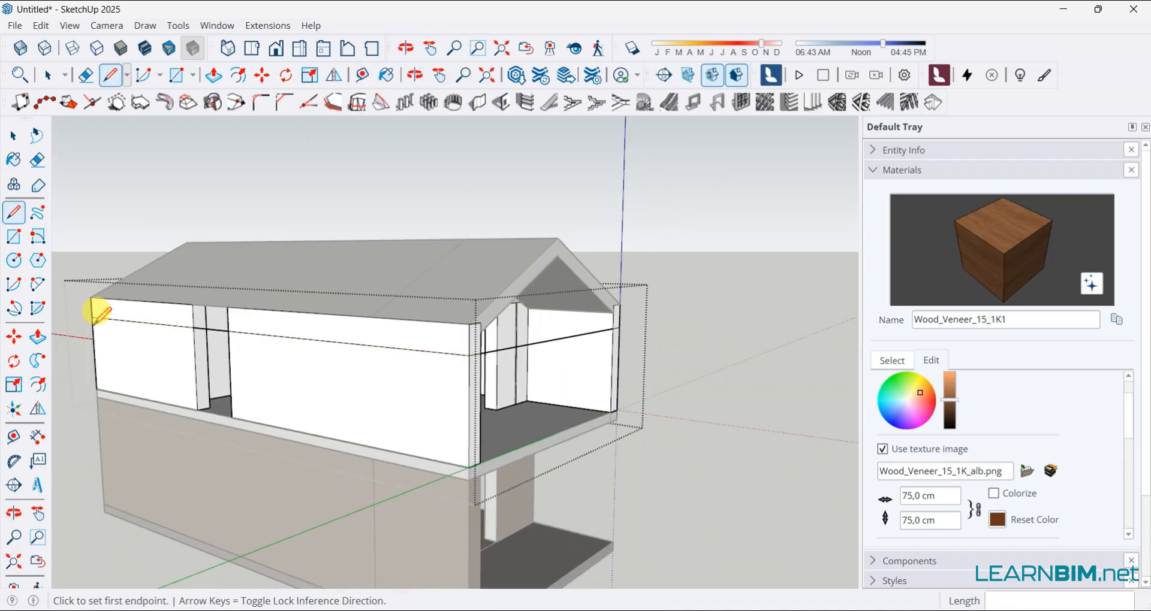
key(e)
mouse_move(539, 334)
middle_down()
mouse_move(282, 355)
mouse_move(303, 380)
mouse_move(344, 360)
mouse_move(228, 337)
middle_up()
scroll(277, 363, up, 3)
middle_drag(408, 366, 391, 296)
key(space)
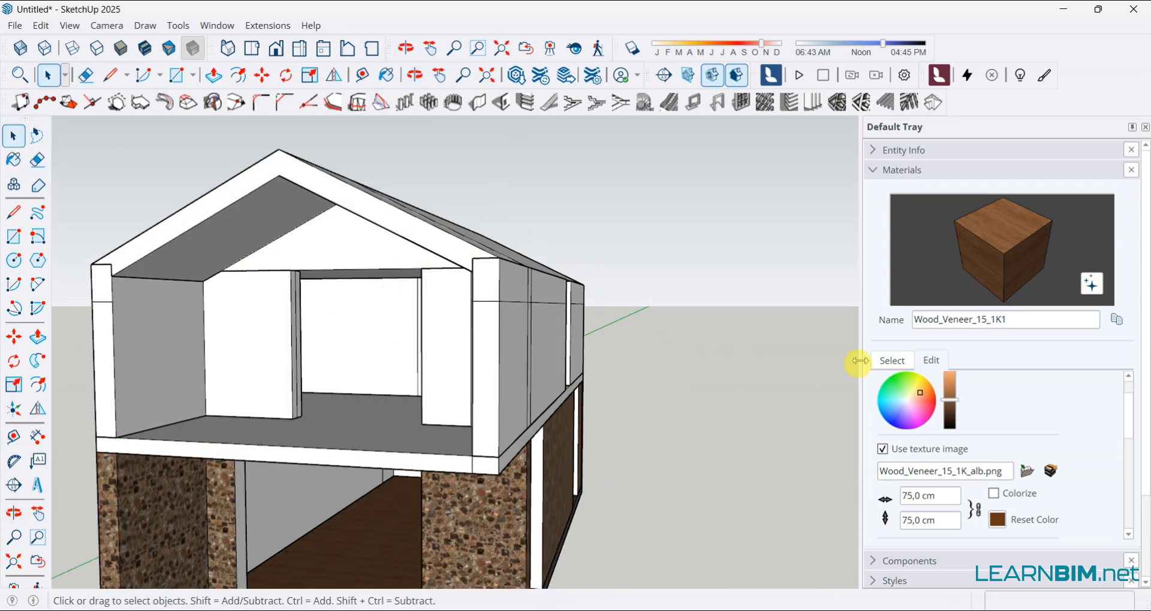
Paint the outer side wall of the upper floor below the dividing line with Plywood_01_1K from the Wood collection
click(892, 360)
click(910, 412)
mouse_move(651, 423)
middle_down()
mouse_move(522, 434)
mouse_move(465, 420)
middle_up()
click(13, 136)
double_click(354, 424)
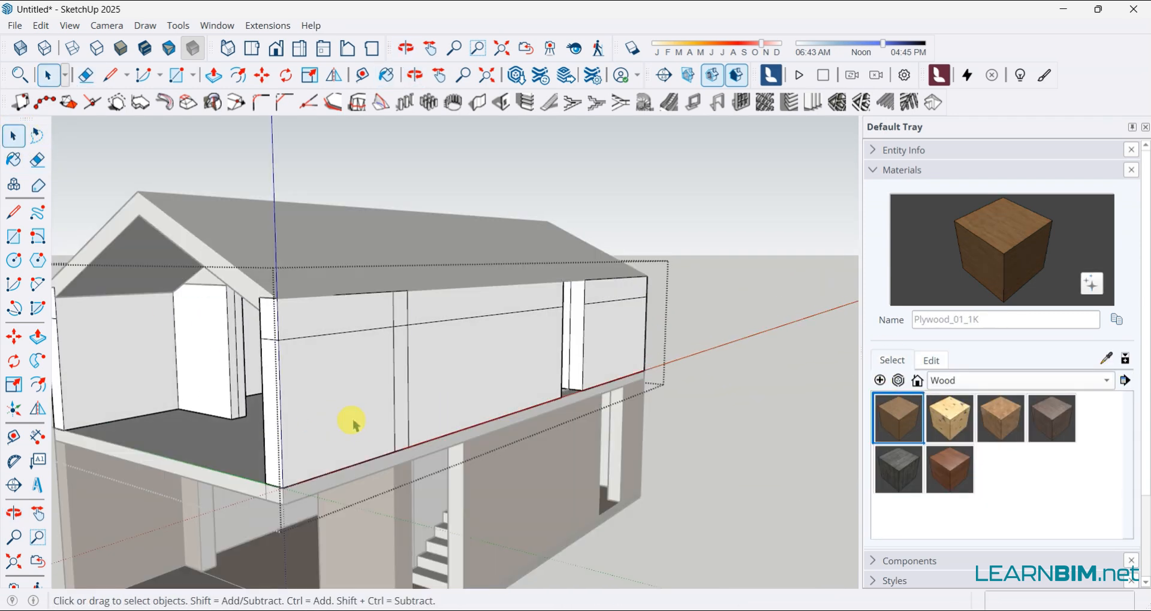
key(b)
click(288, 390)
click(335, 383)
click(401, 372)
click(468, 360)
Paint the remaining outer faces of the upper-floor side walls below the dividing line with Plywood_01_1K
mouse_move(468, 360)
middle_down()
mouse_move(621, 358)
mouse_move(407, 357)
middle_up()
click(449, 366)
mouse_move(506, 360)
middle_down()
mouse_move(514, 368)
mouse_move(351, 394)
mouse_move(300, 381)
middle_up()
click(514, 365)
click(540, 372)
click(299, 382)
click(532, 335)
click(502, 298)
Paint the recessed front walls and inner side faces around the upper terrace with Plywood_01_1K
key(z)
mouse_move(482, 308)
middle_down()
mouse_move(488, 334)
mouse_move(334, 364)
mouse_move(278, 345)
mouse_move(333, 311)
middle_up()
mouse_move(477, 279)
middle_down()
mouse_move(521, 318)
mouse_move(558, 318)
middle_up()
scroll(558, 318, up, 3)
click(557, 319)
click(593, 237)
click(517, 264)
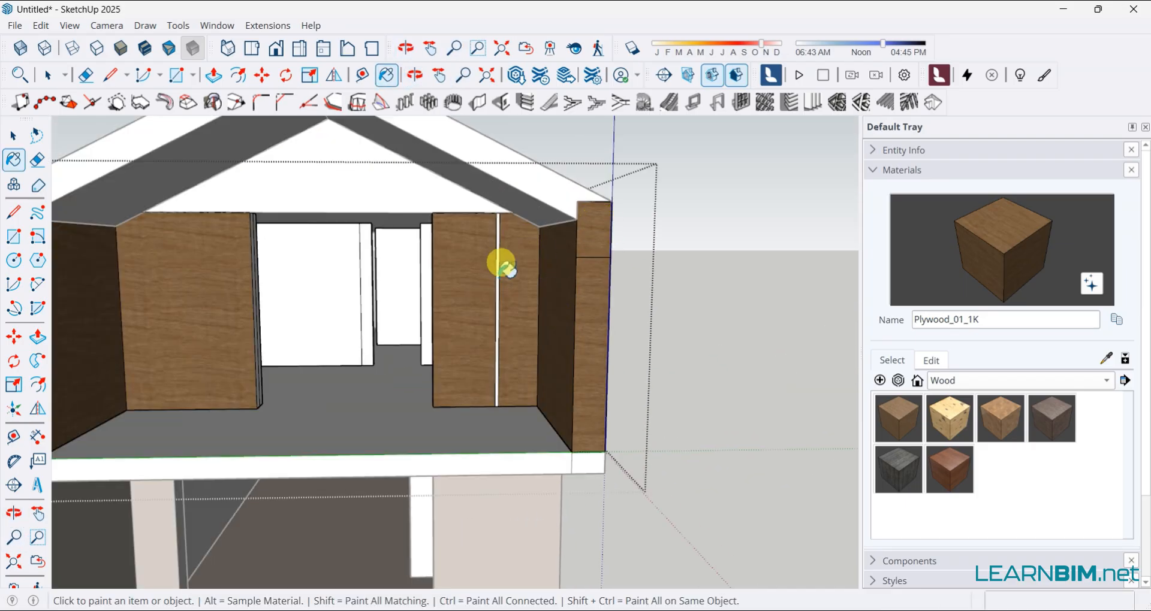
click(498, 264)
Paint the recessed gable triangle and the roof's front faces and underside with Plywood_01_1K
click(13, 135)
click(387, 75)
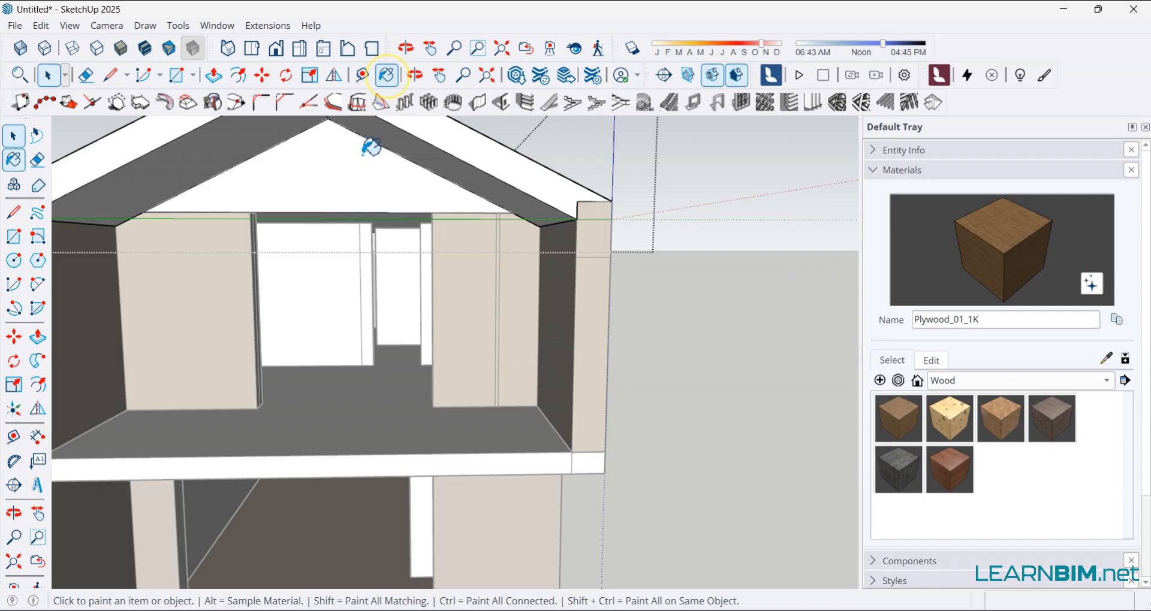
click(362, 154)
scroll(447, 257, down, 3)
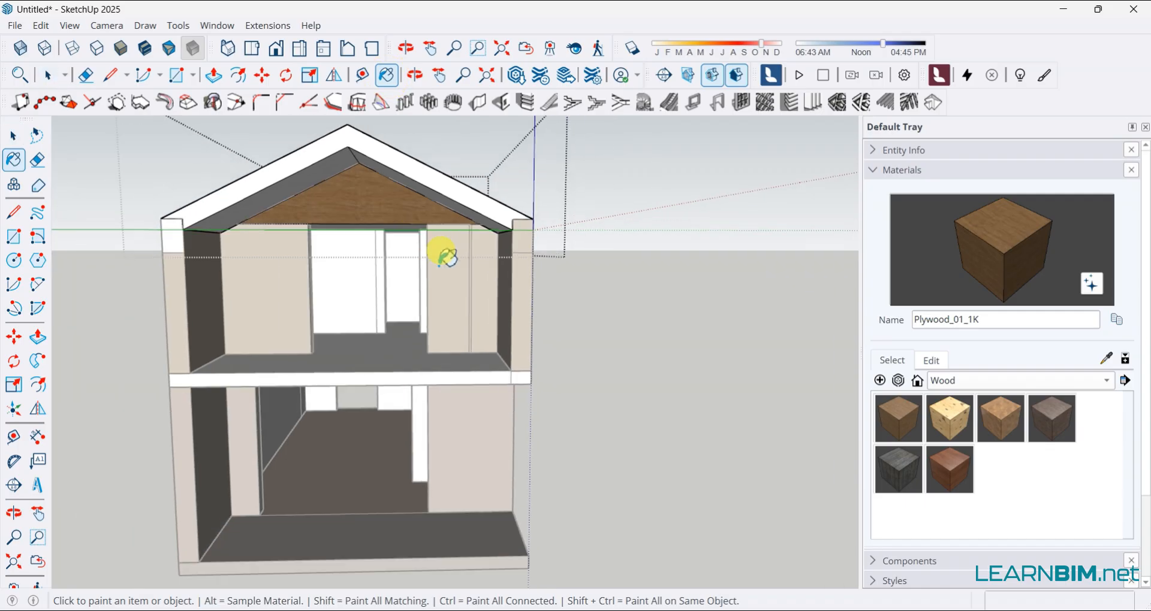
middle_drag(448, 256, 497, 259)
scroll(468, 177, up, 2)
click(423, 167)
click(358, 177)
click(359, 172)
Paint the unpainted upper front end of the upper-floor side wall with Plywood_01_1K
middle_drag(290, 200, 198, 228)
key(space)
click(119, 276)
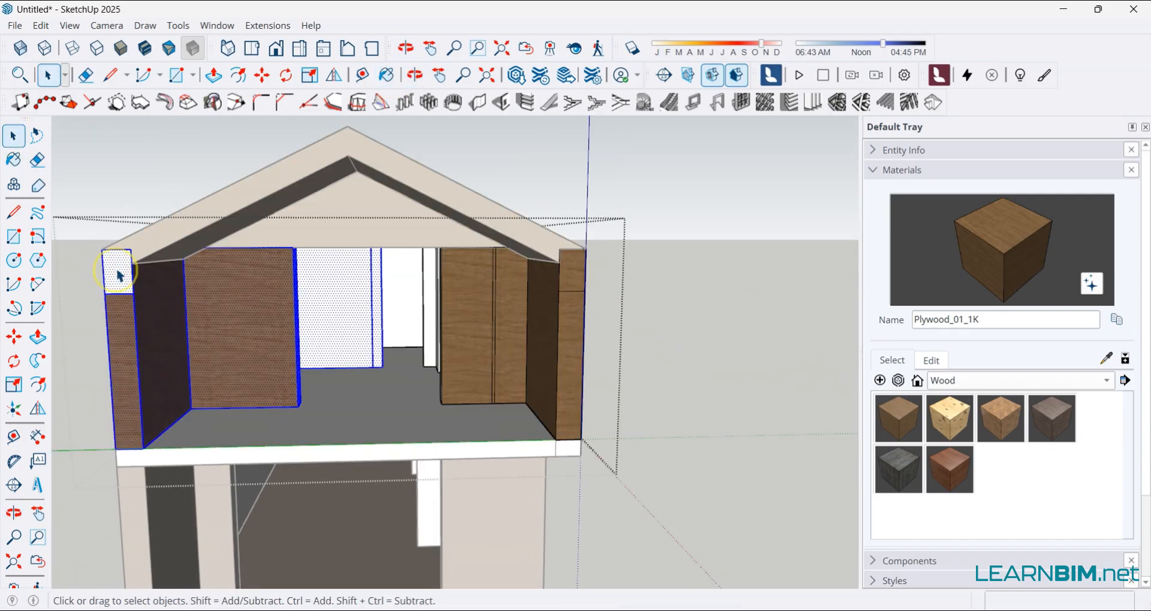
click(387, 75)
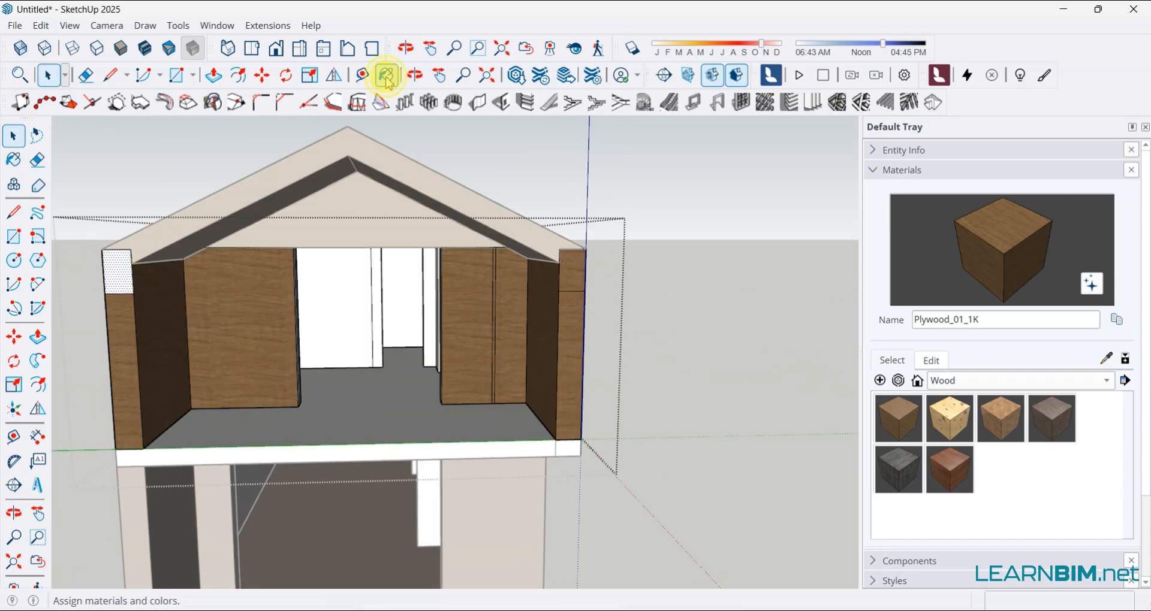
click(13, 136)
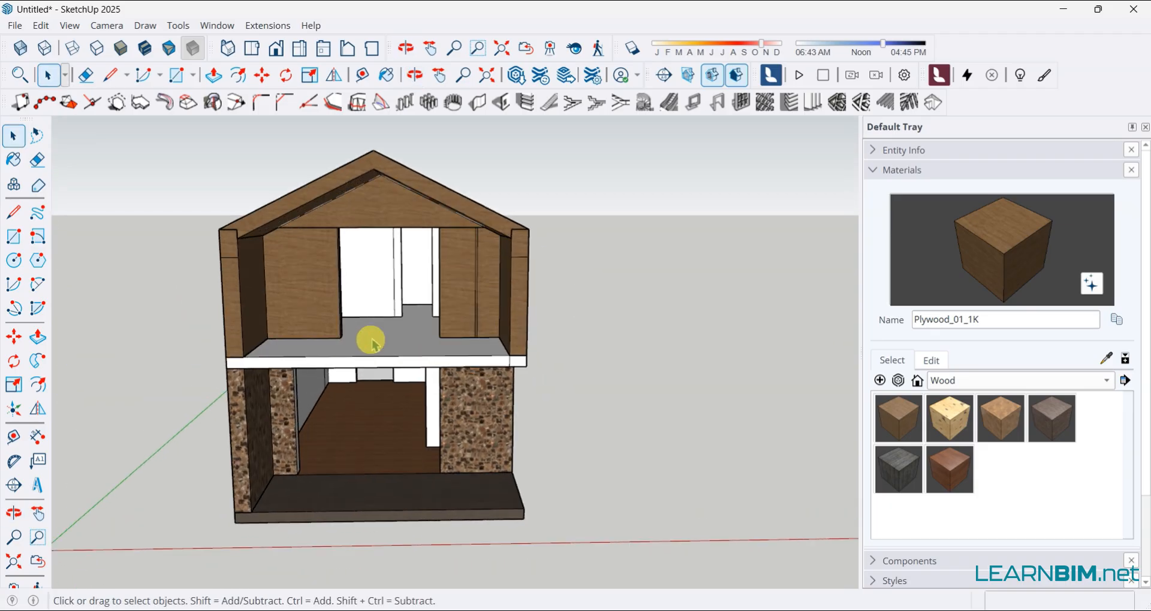
Separate the upper terrace area on the floor slab and paint it with Asphalt_02_1K sampled from the ground-floor terrace
click(1106, 359)
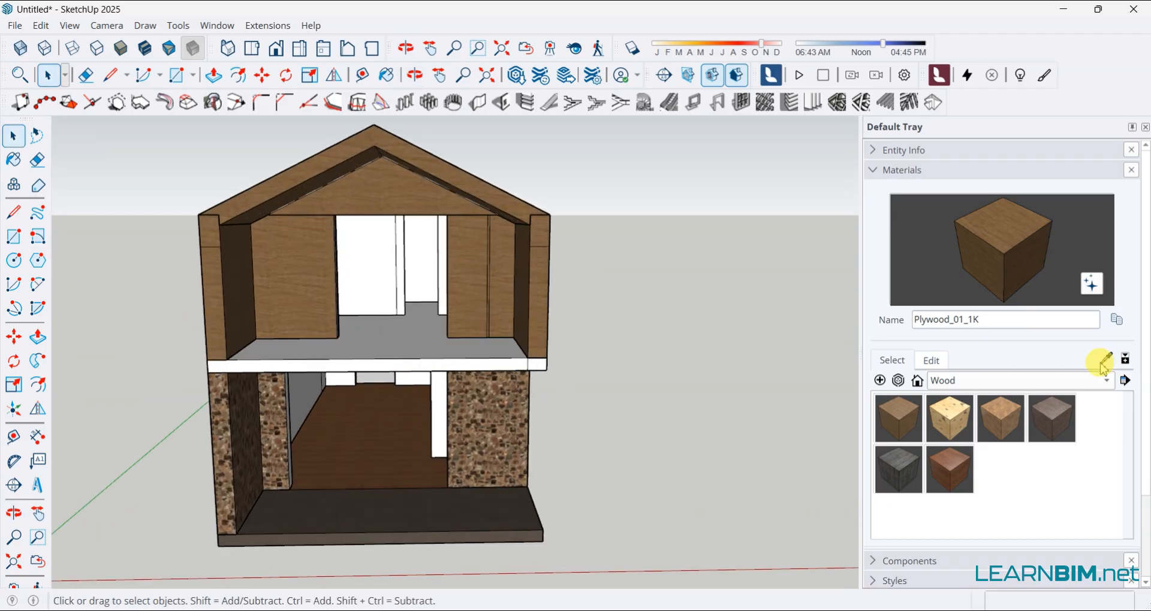
click(478, 490)
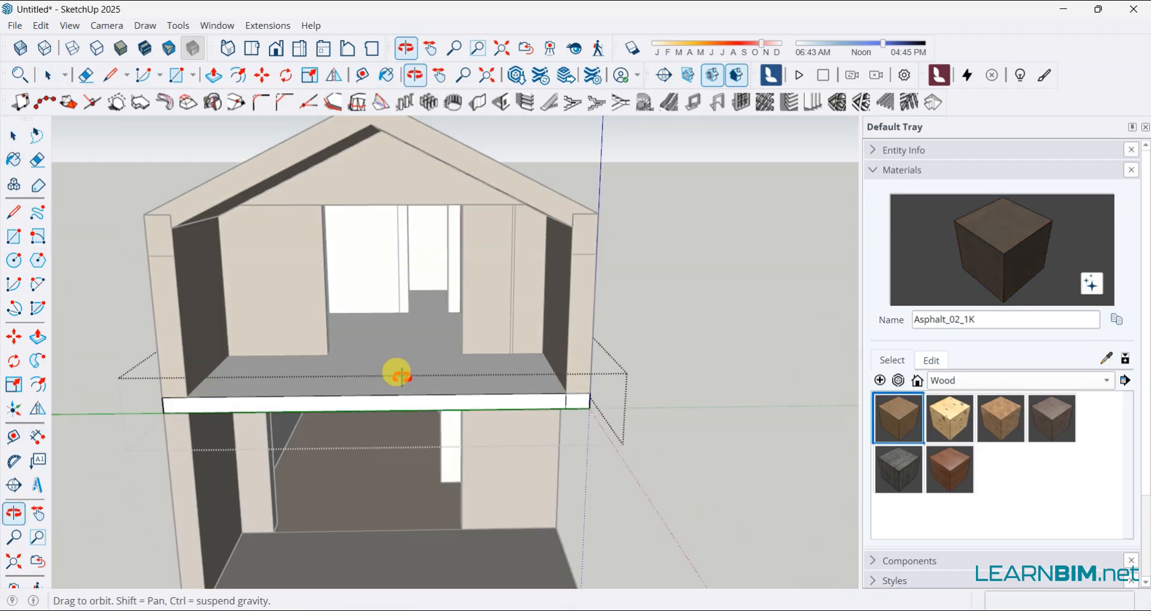
key(r)
click(127, 457)
click(598, 452)
click(386, 75)
click(380, 406)
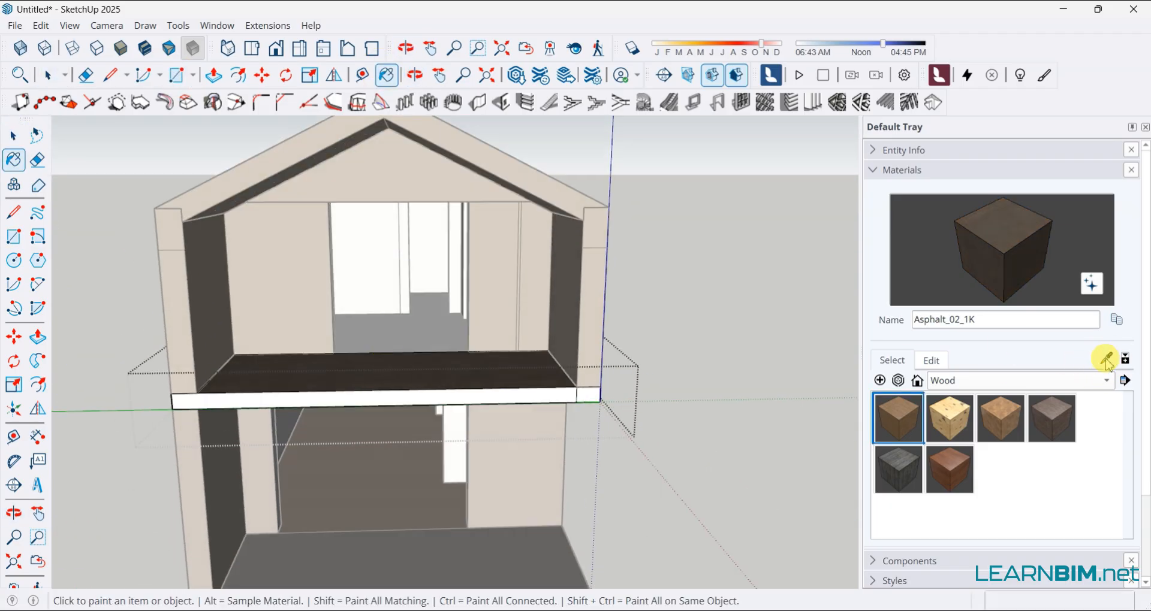
Paint the upper interior floor behind the terrace with Wood_Veneer_15_1K1
click(949, 469)
click(401, 324)
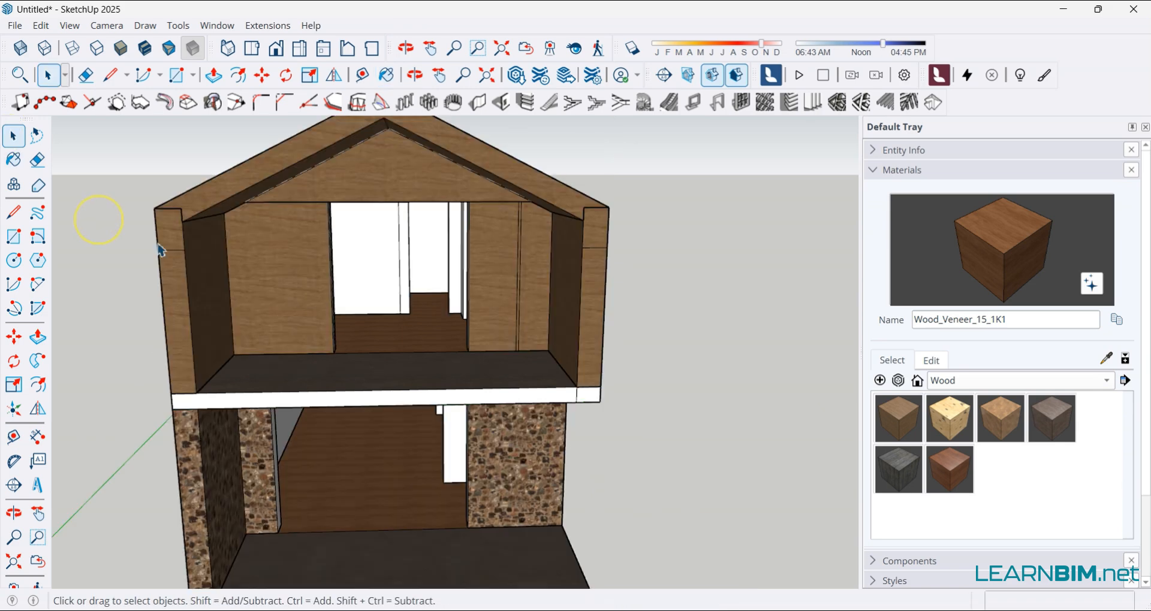
Paint the upper slab's front edge with the terrace asphalt and its long side edges with the plywood material
middle_drag(98, 214, 399, 306)
double_click(421, 367)
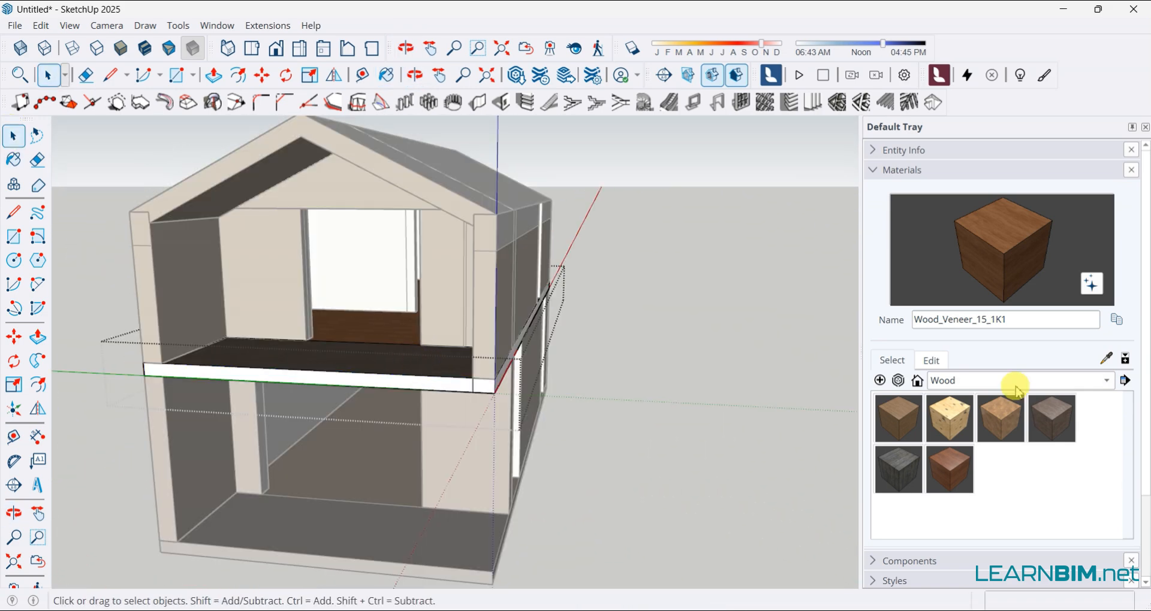
mouse_move(476, 374)
middle_down()
mouse_move(300, 336)
mouse_move(663, 385)
mouse_move(346, 376)
mouse_move(470, 363)
mouse_move(313, 310)
mouse_move(538, 309)
mouse_move(651, 332)
mouse_move(560, 321)
mouse_move(744, 321)
mouse_move(817, 347)
mouse_move(699, 360)
middle_up()
key(space)
mouse_move(198, 286)
middle_down()
mouse_move(424, 310)
mouse_move(560, 377)
middle_up()
Paint the roof slope with Roofing_07_1K from the Roofing collection
click(944, 379)
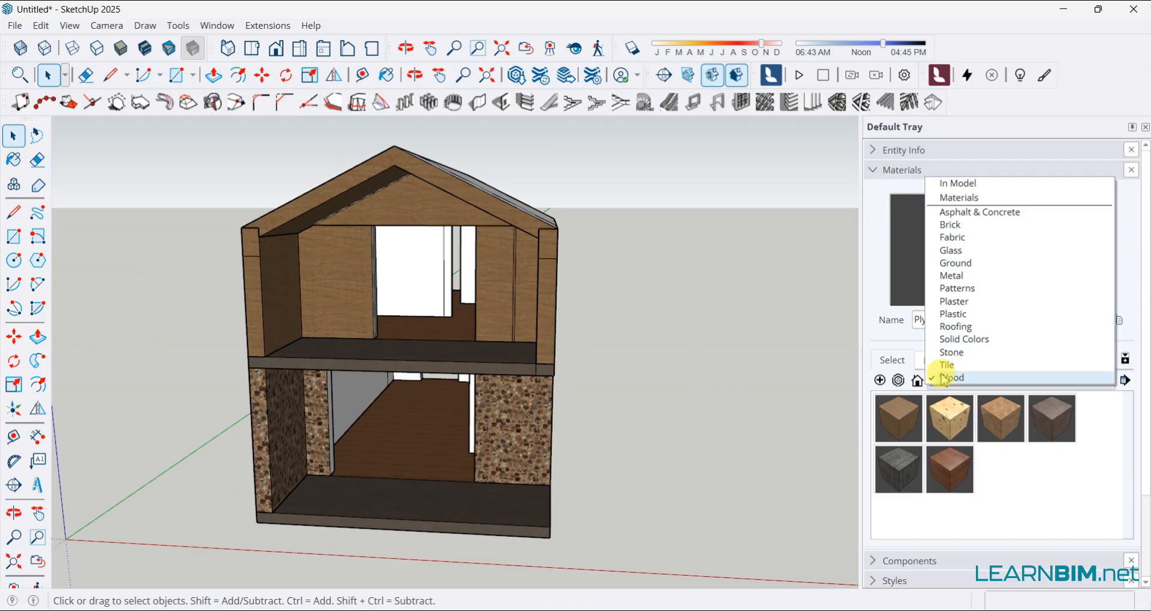
click(956, 327)
click(922, 415)
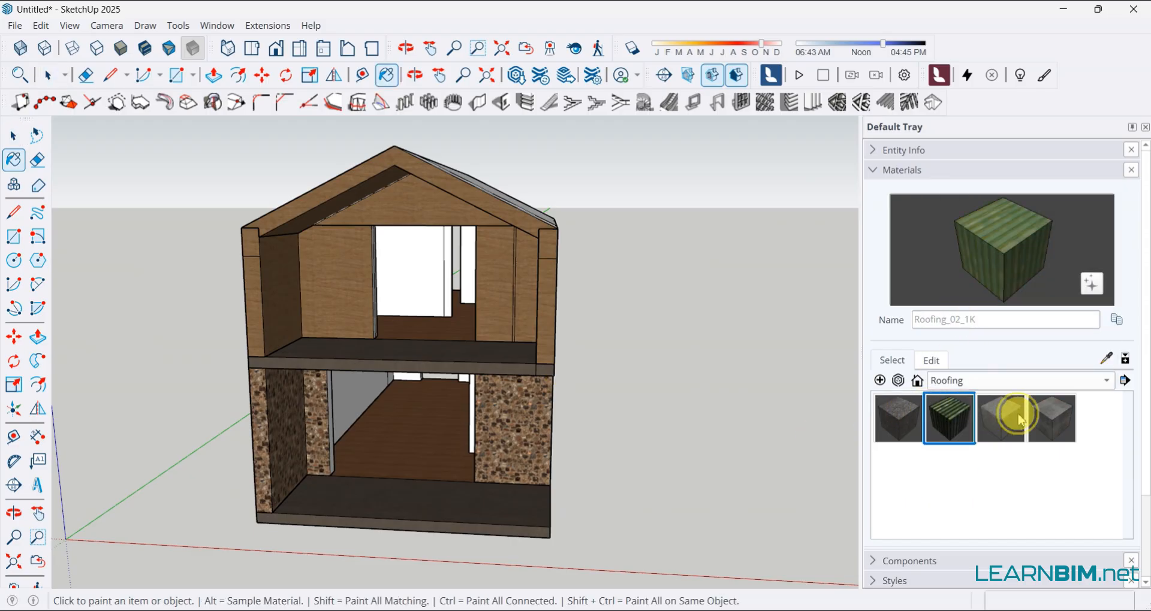
middle_drag(746, 383, 624, 420)
click(412, 301)
scroll(444, 276, up, 3)
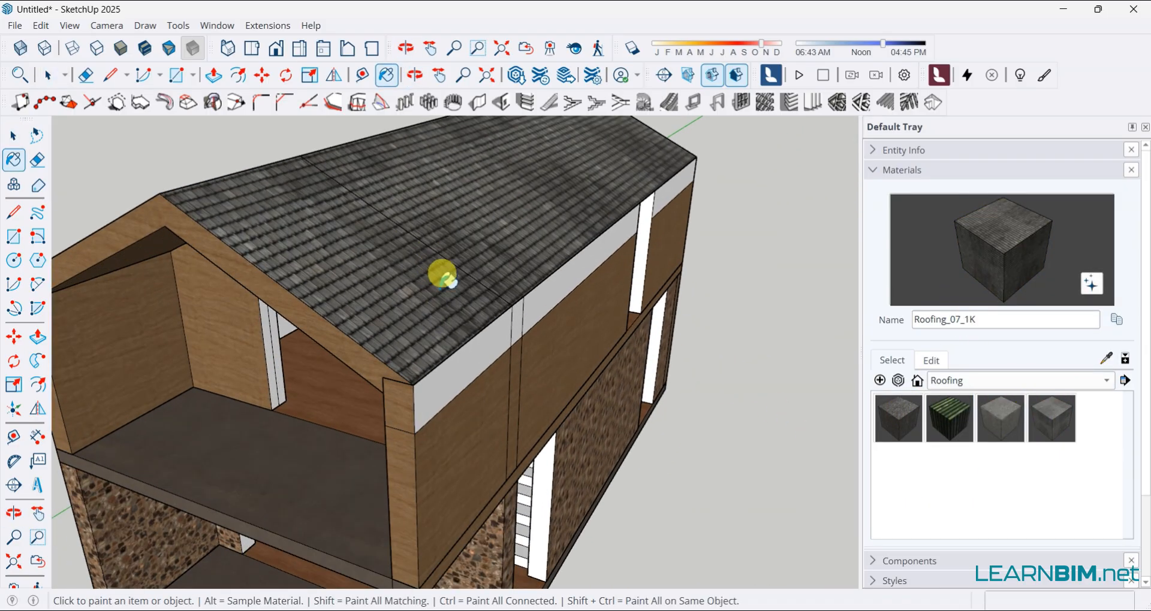
middle_drag(515, 336, 474, 318)
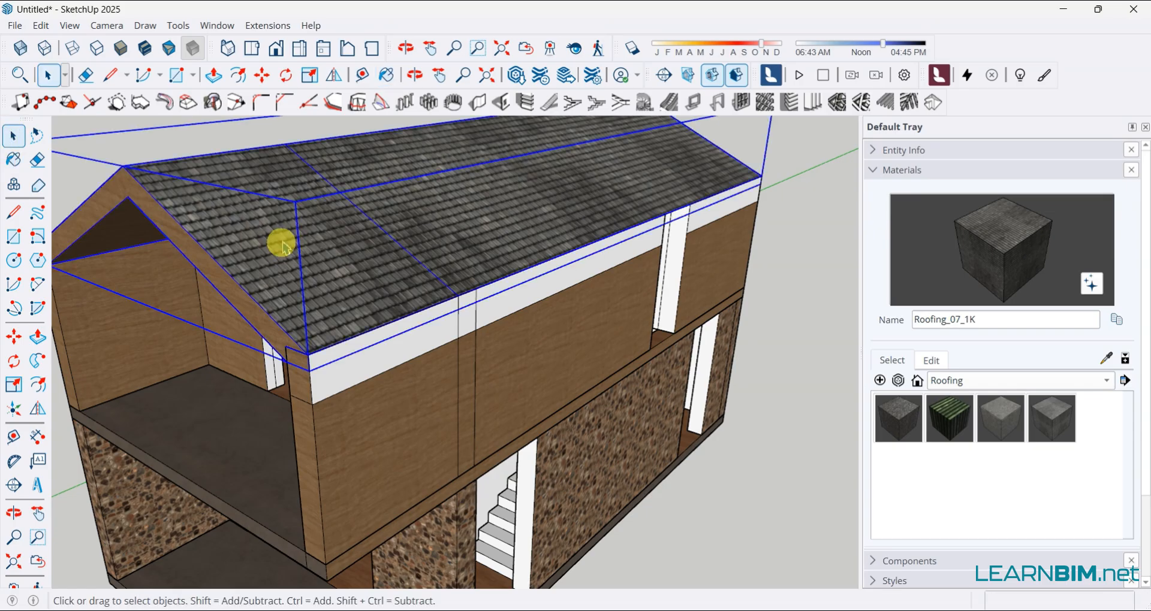
Open the roof group for editing and cover both of its slopes with Roofing_07_1K
key(ctrl+z)
double_click(283, 243)
click(1051, 419)
click(420, 281)
click(528, 246)
mouse_move(542, 243)
middle_down()
mouse_move(419, 257)
mouse_move(450, 286)
mouse_move(645, 290)
mouse_move(493, 309)
mouse_move(809, 304)
mouse_move(398, 295)
mouse_move(84, 168)
middle_up()
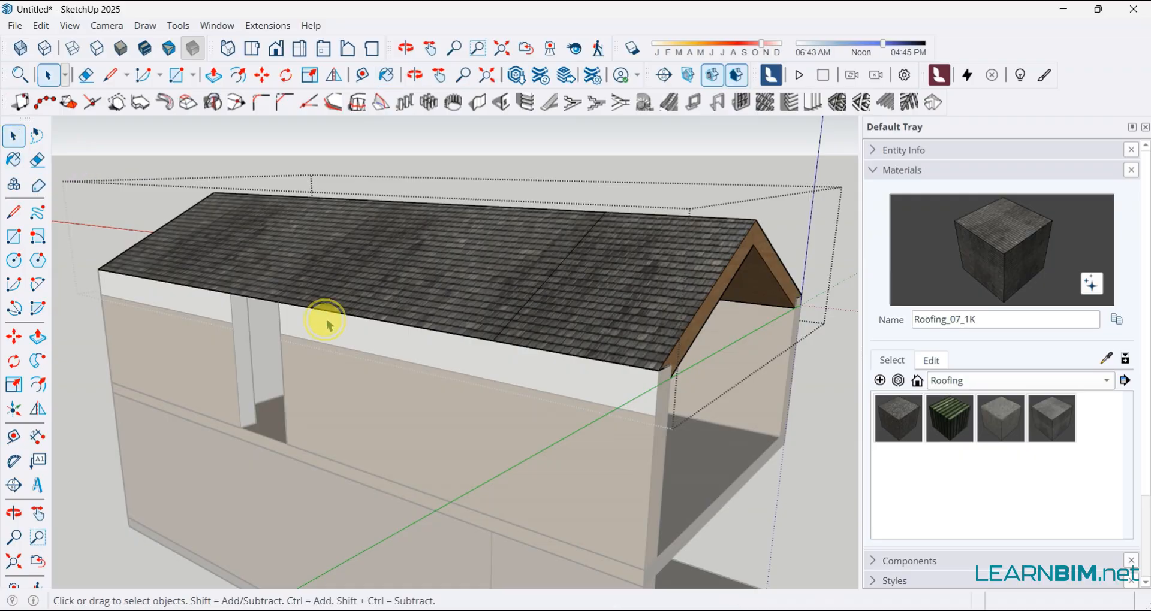
Paint the wall strips between the eaves and the dividing lines on both long sides with Roofing_07_1K
key(ctrl+z)
middle_drag(205, 315, 756, 397)
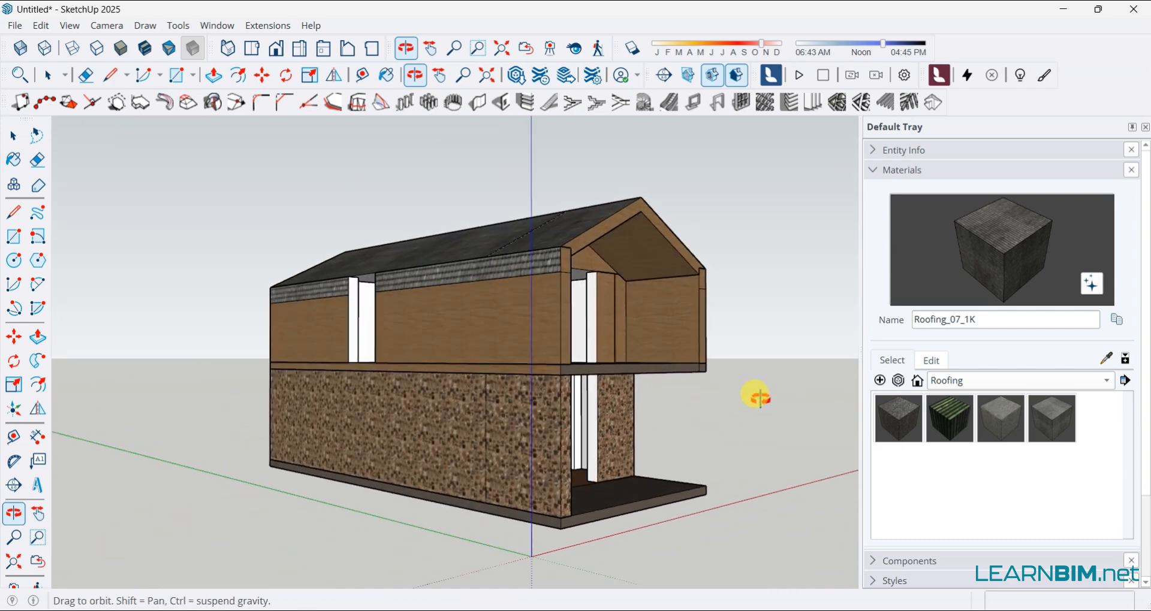
middle_drag(405, 400, 395, 424)
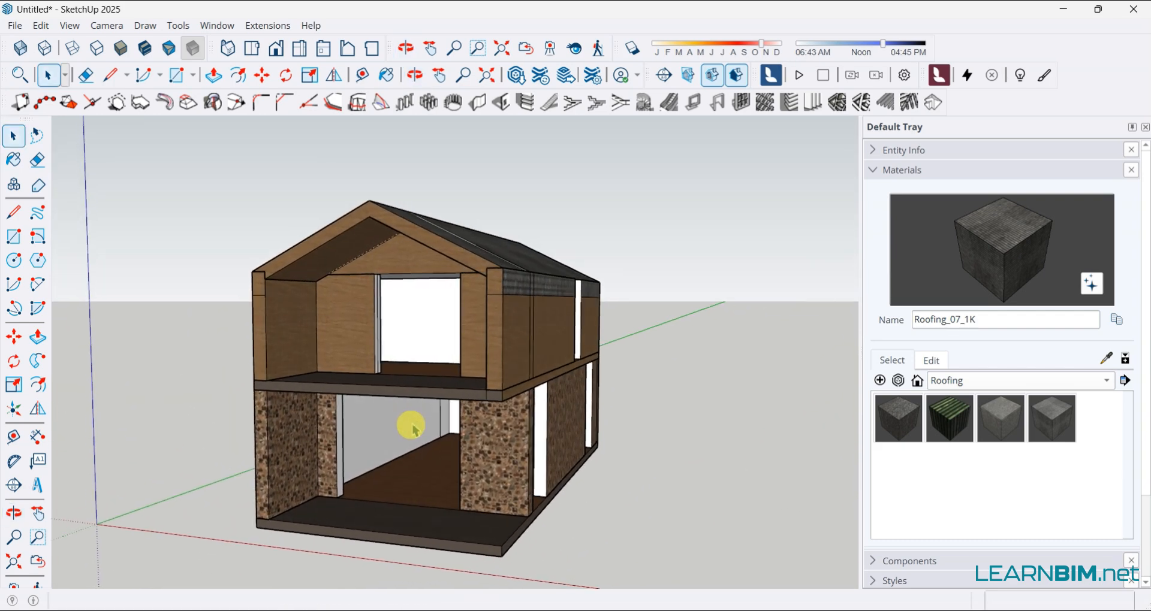